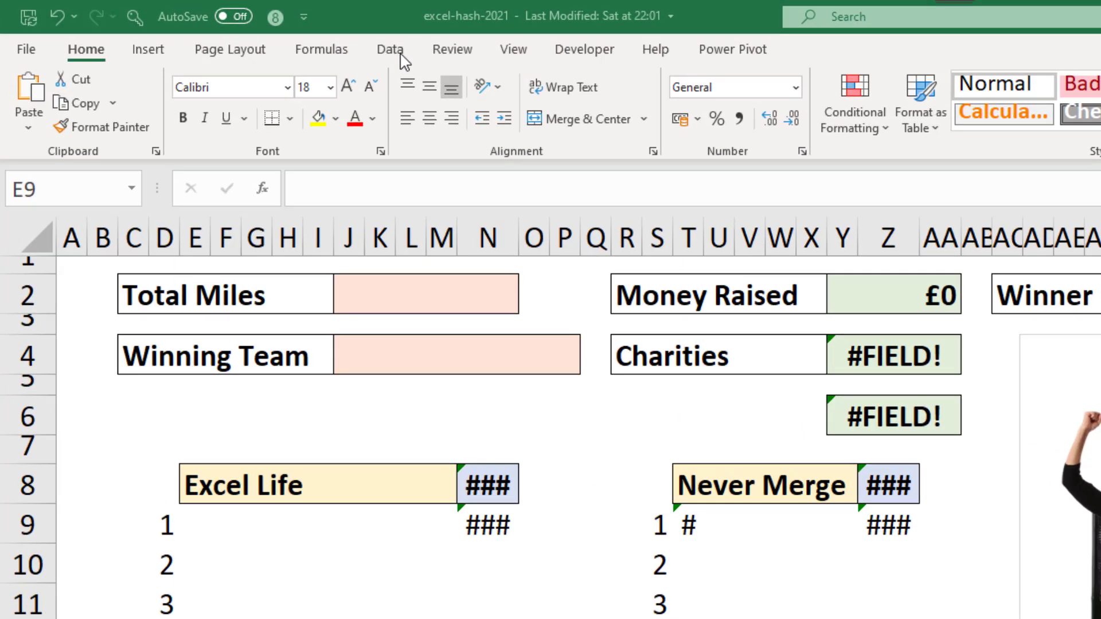
# Show the Data ribbon commands on the fundraiser dashboard
pyautogui.click(401, 54)
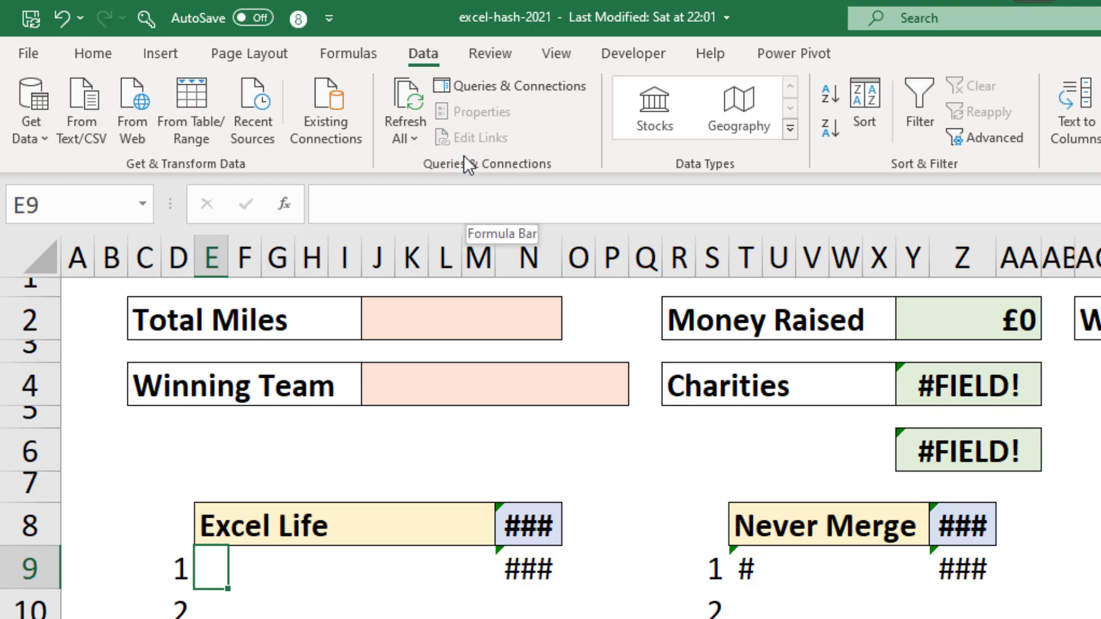
# Import the participants.xlsx workbook from the Desktop using Get Data > From File > From Workbook
pyautogui.click(50, 139)
pyautogui.moveTo(118, 176)
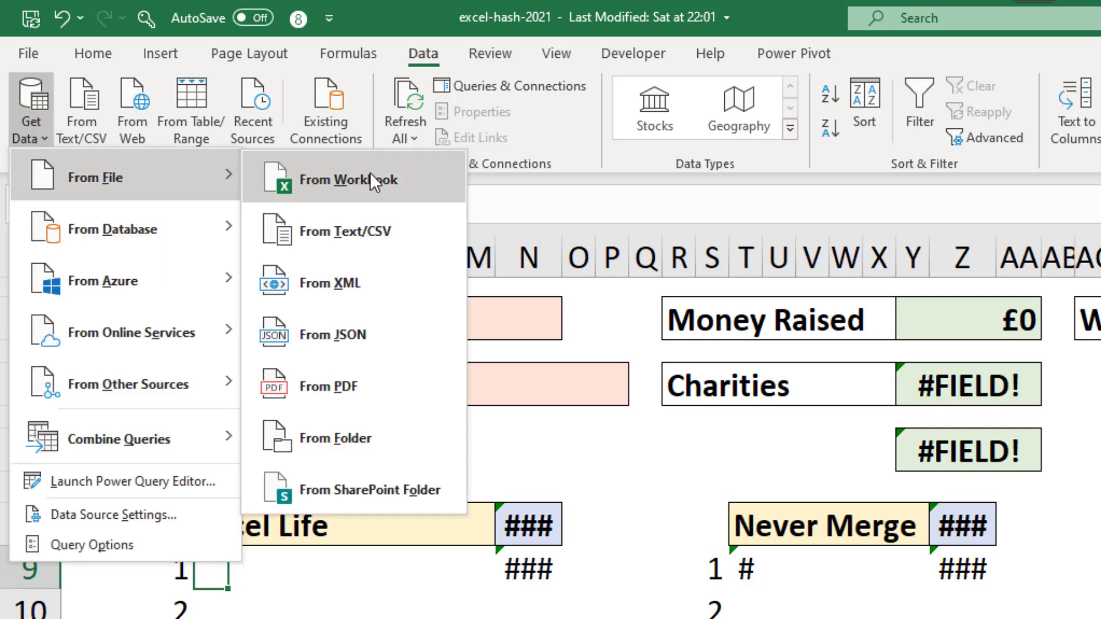
pyautogui.click(385, 189)
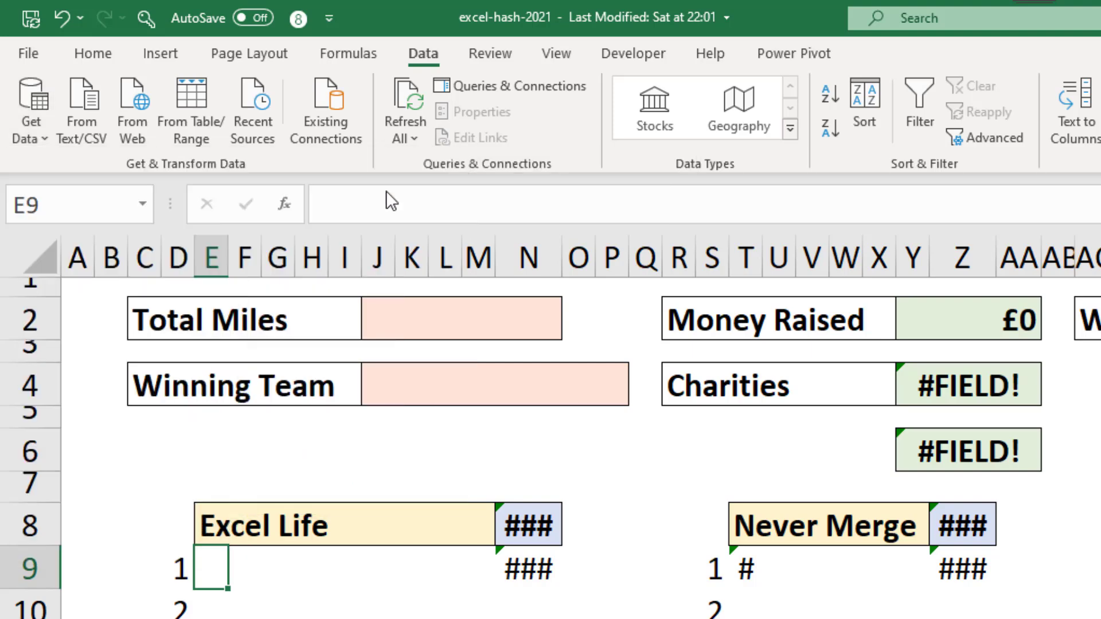
pyautogui.click(142, 280)
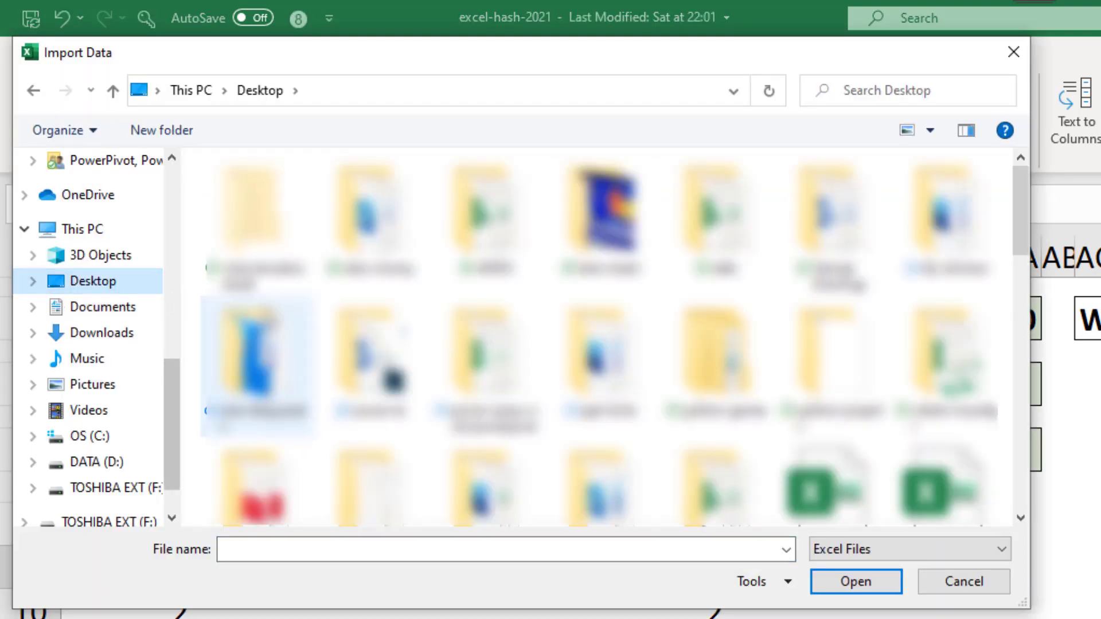
pyautogui.moveTo(1020, 217); pyautogui.dragTo(1020, 401)
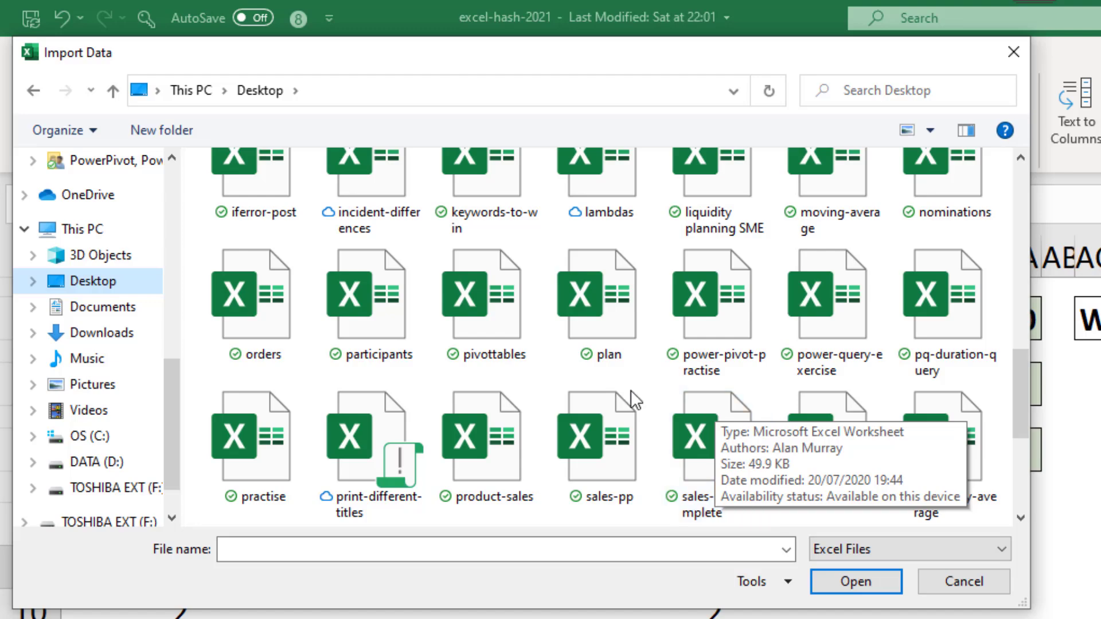
pyautogui.click(406, 311)
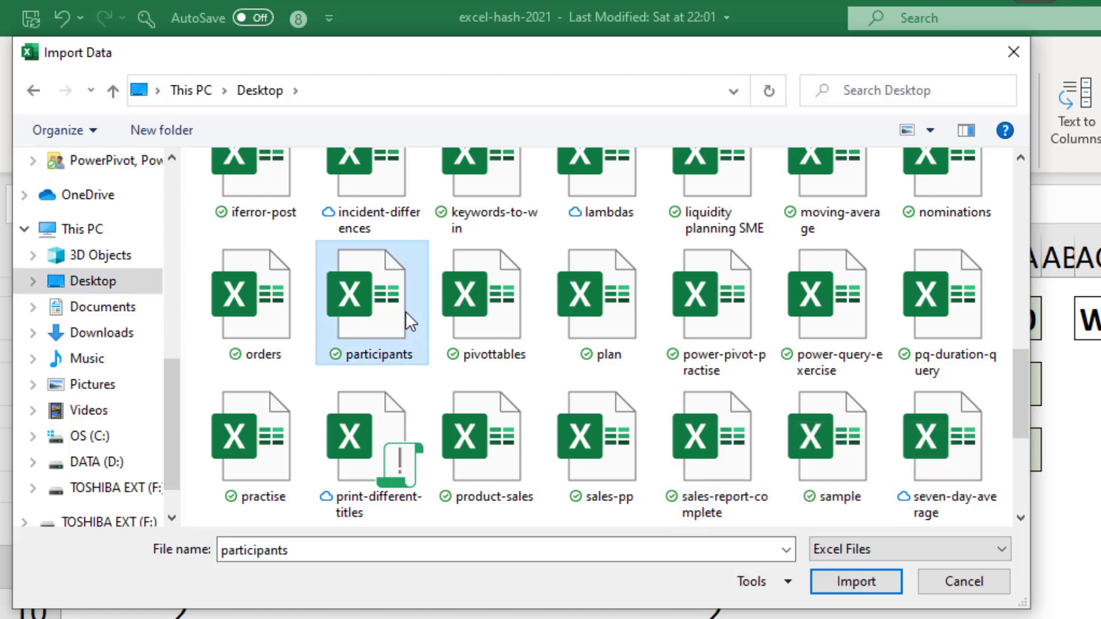
pyautogui.click(821, 579)
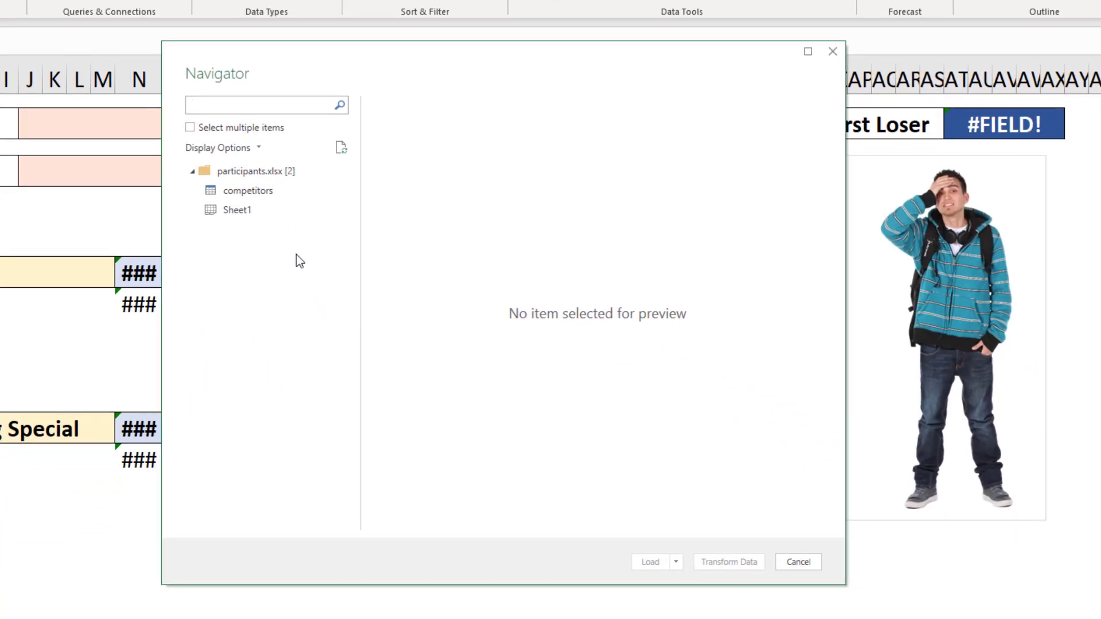
# Preview the competitors table in Navigator and open it in Power Query Editor
pyautogui.click(268, 195)
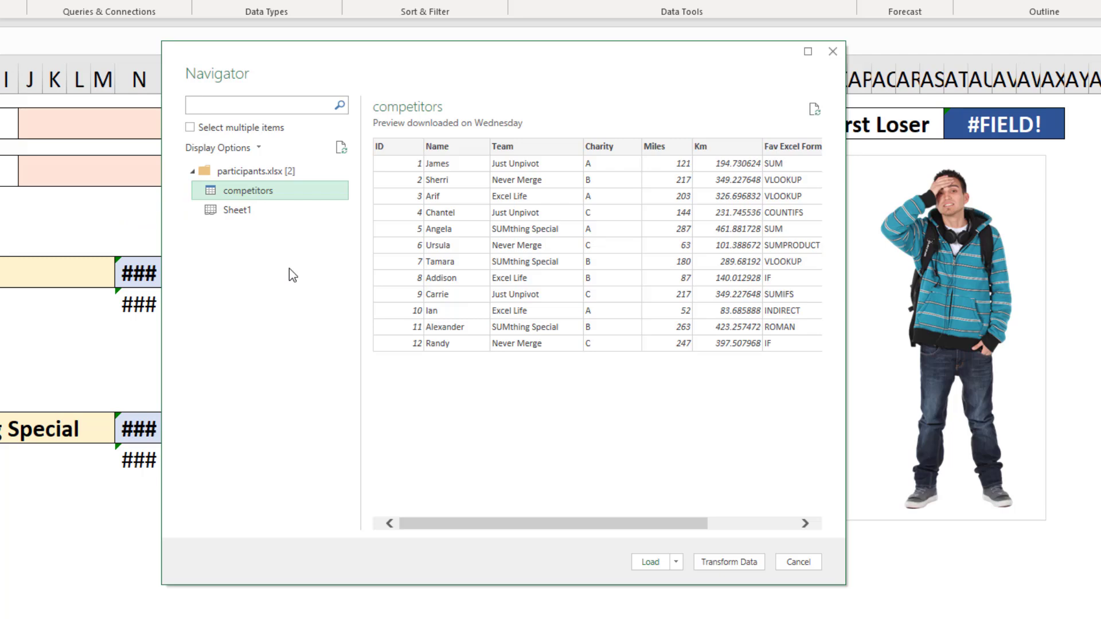
pyautogui.click(711, 559)
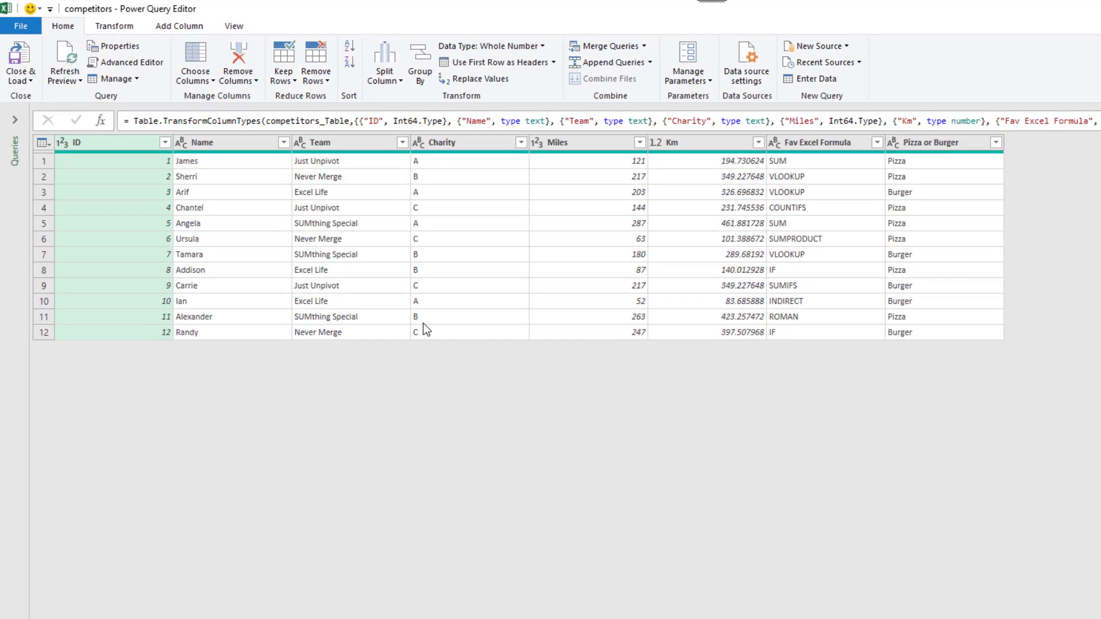
# Combine all eight competitor columns into a data type named Participants, displayed by Name
pyautogui.press('shift')
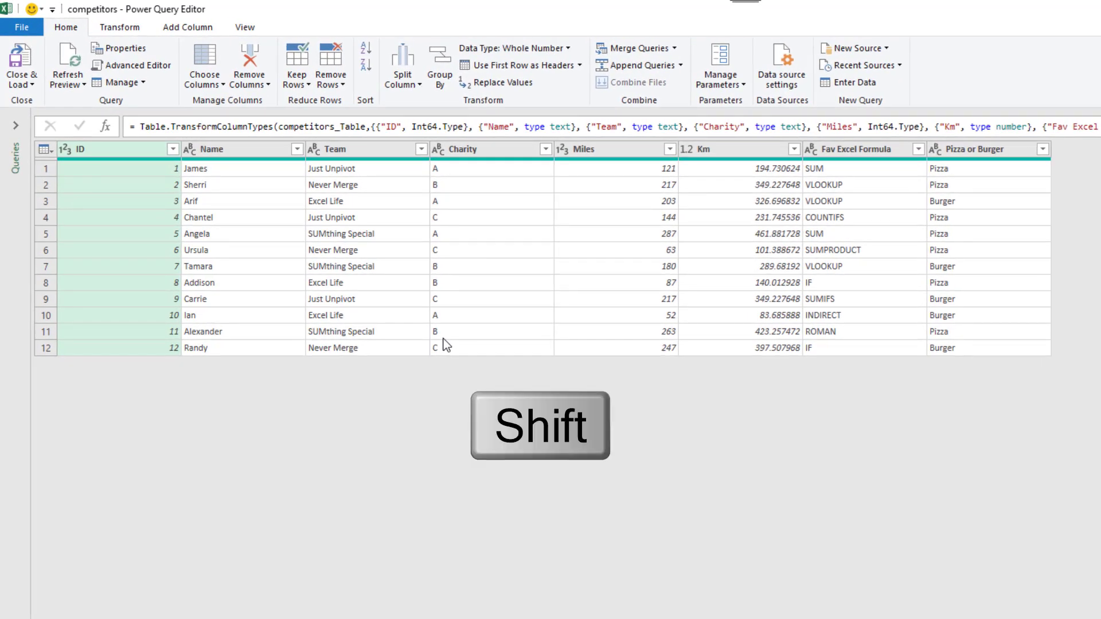
pyautogui.keyDown('shift'); pyautogui.click(969, 154); pyautogui.keyUp('shift')
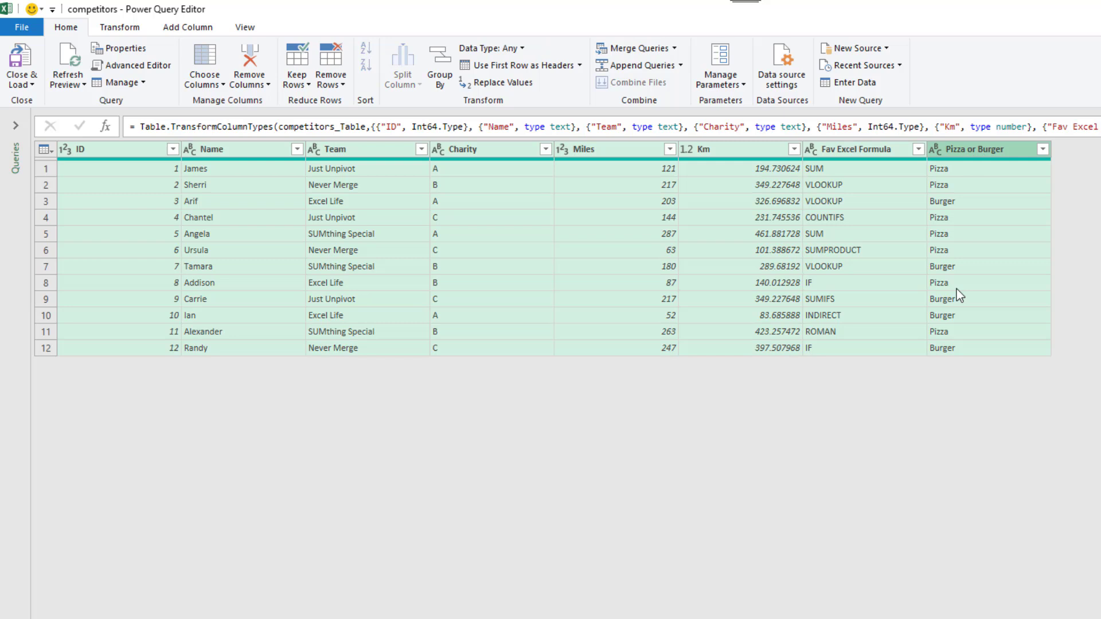
pyautogui.click(135, 32)
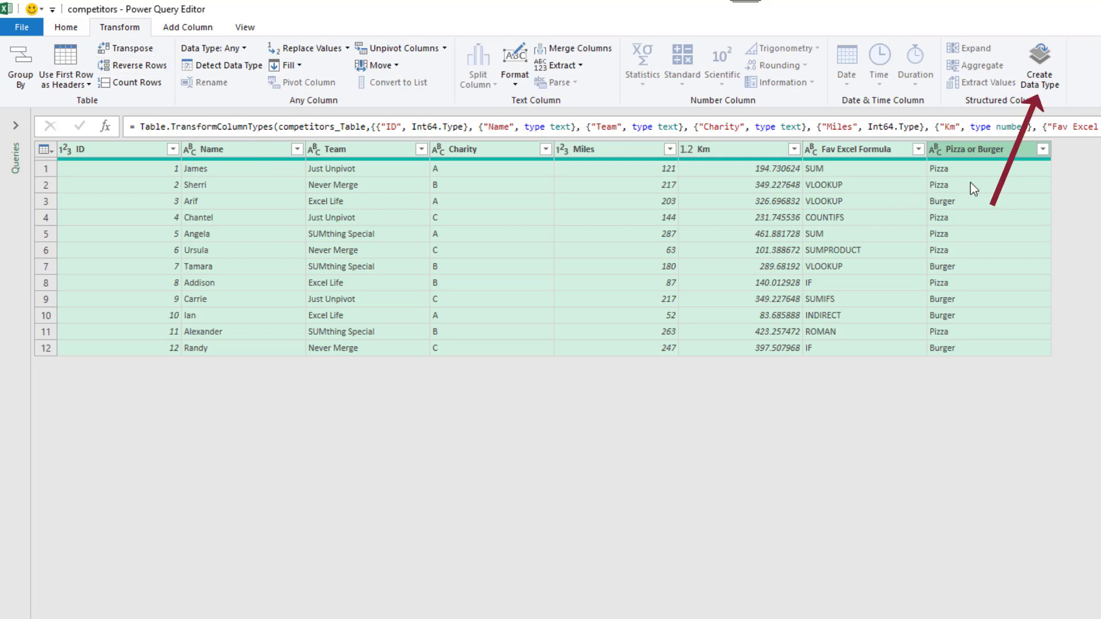
pyautogui.click(1044, 80)
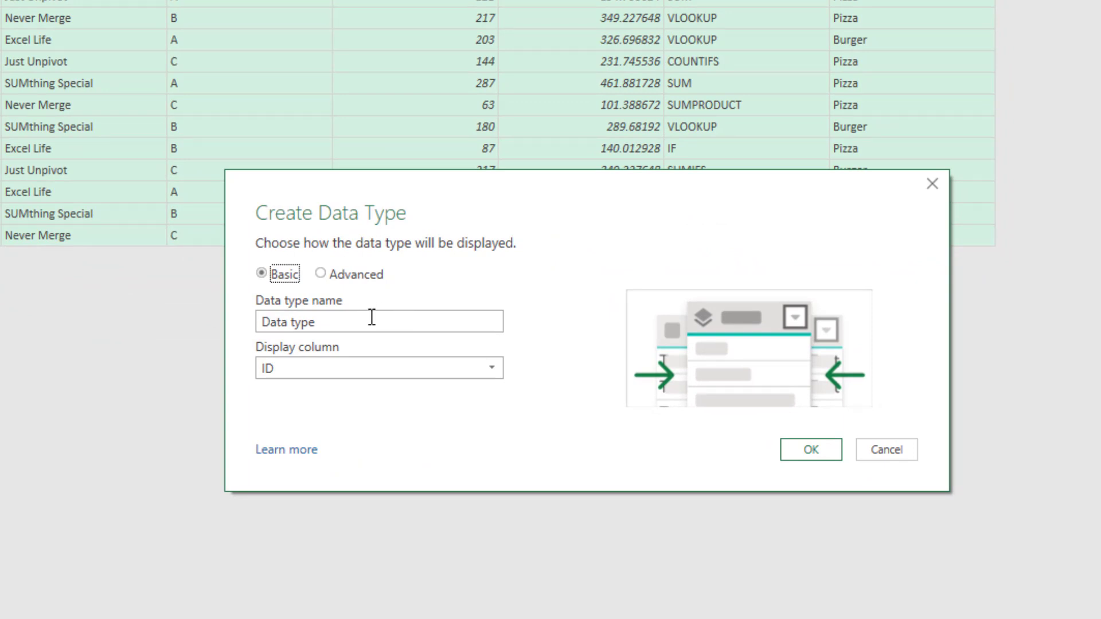
pyautogui.moveTo(344, 322); pyautogui.dragTo(267, 324)
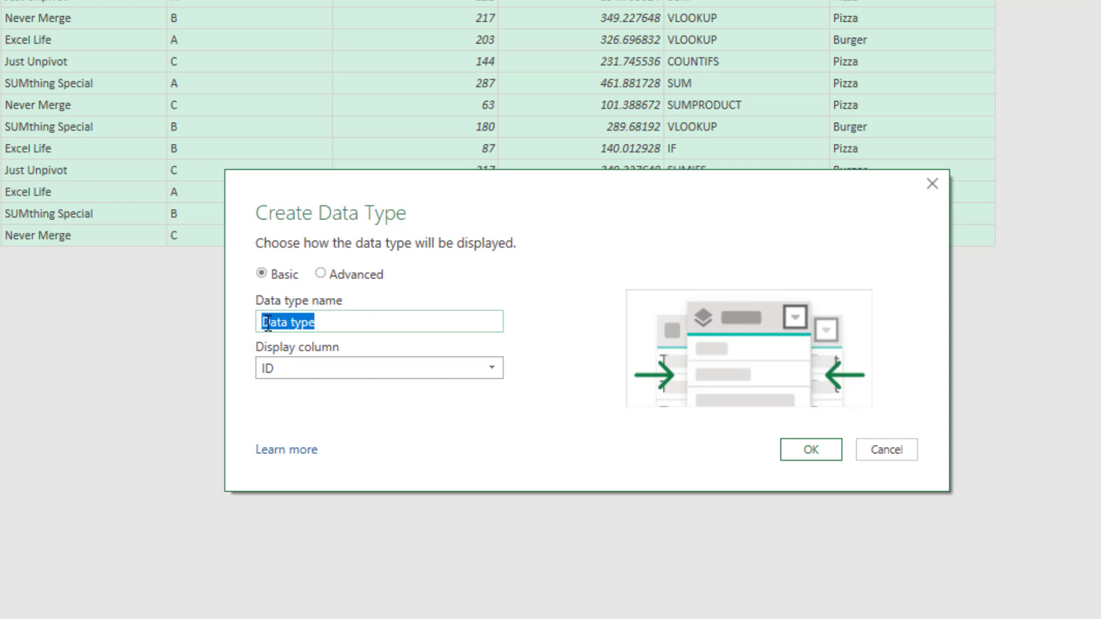
pyautogui.write('Part')
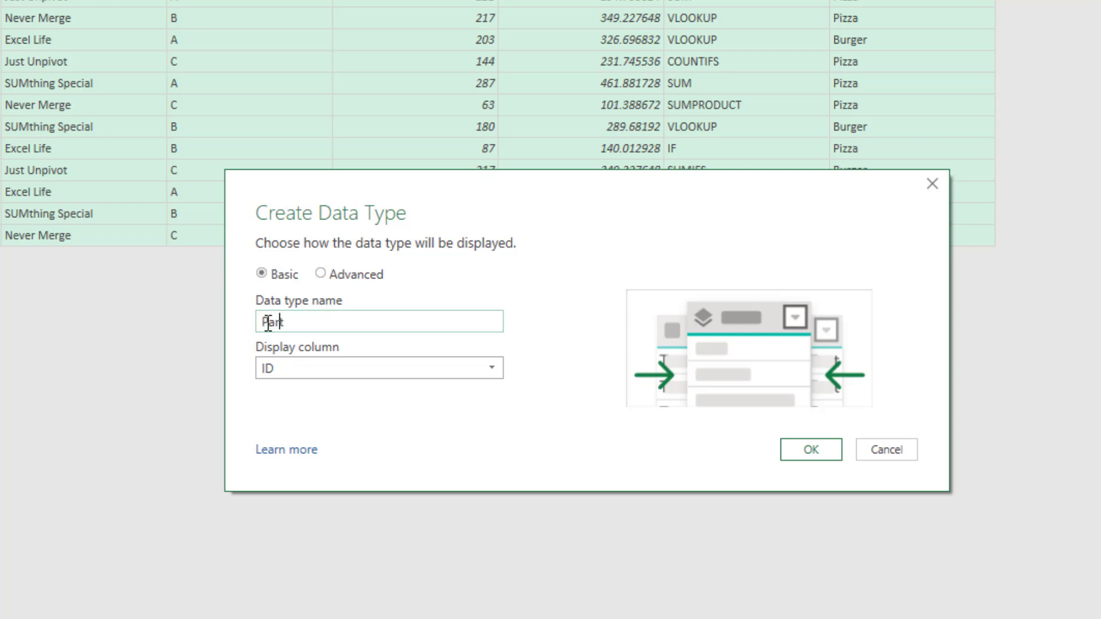
pyautogui.write('icipants')
pyautogui.click(283, 363)
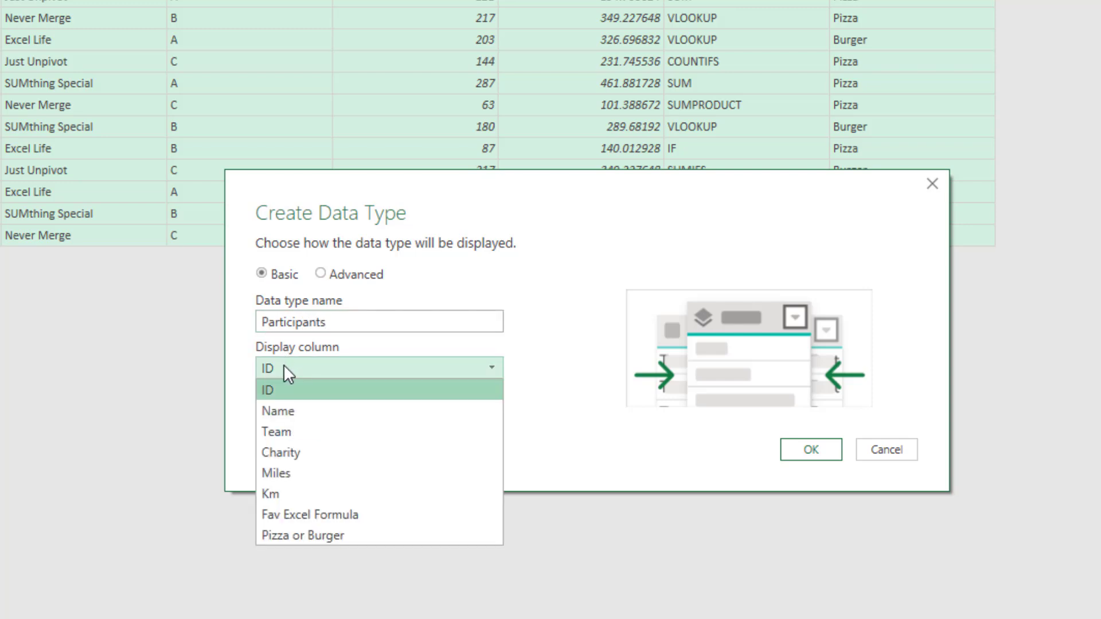
pyautogui.click(285, 411)
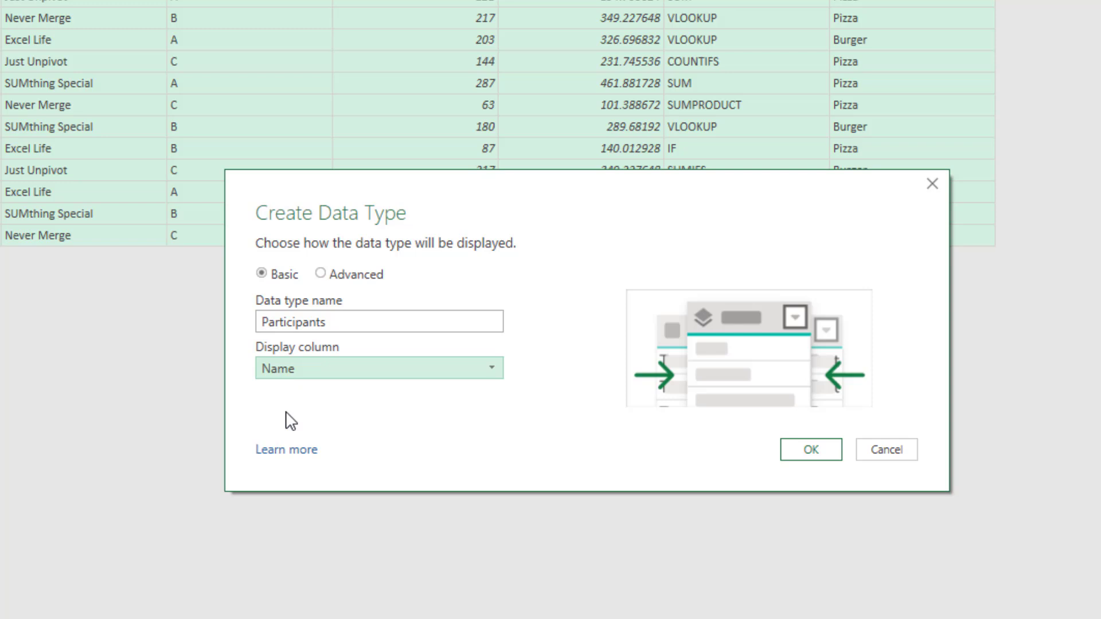
pyautogui.click(792, 457)
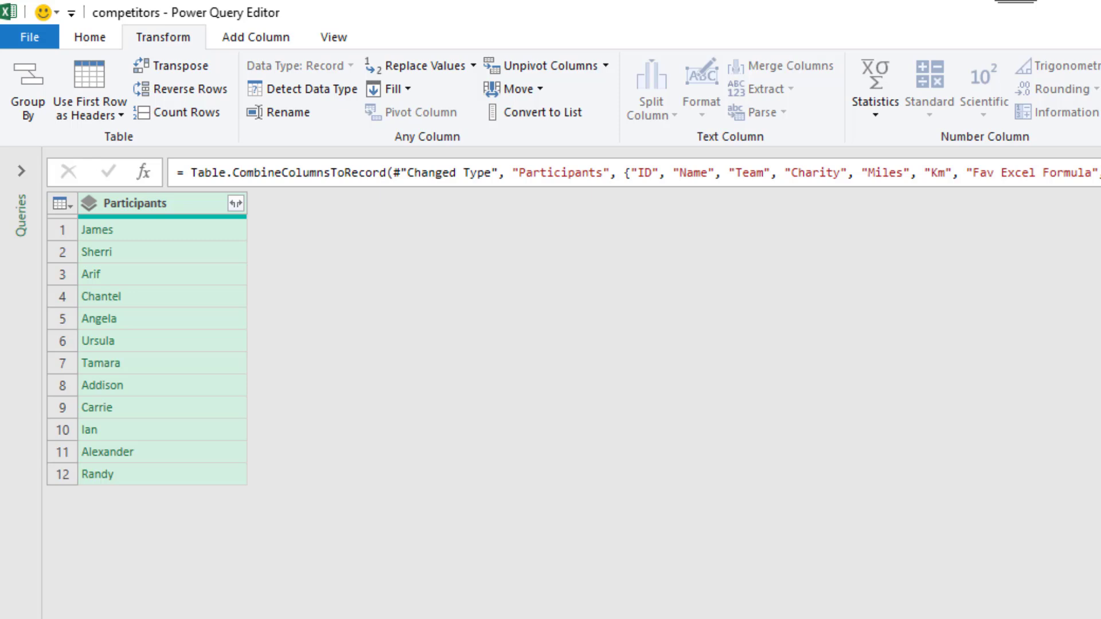
# Load the query to the existing worksheet at competitors!$A$1 and view the competitors sheet
pyautogui.click(108, 44)
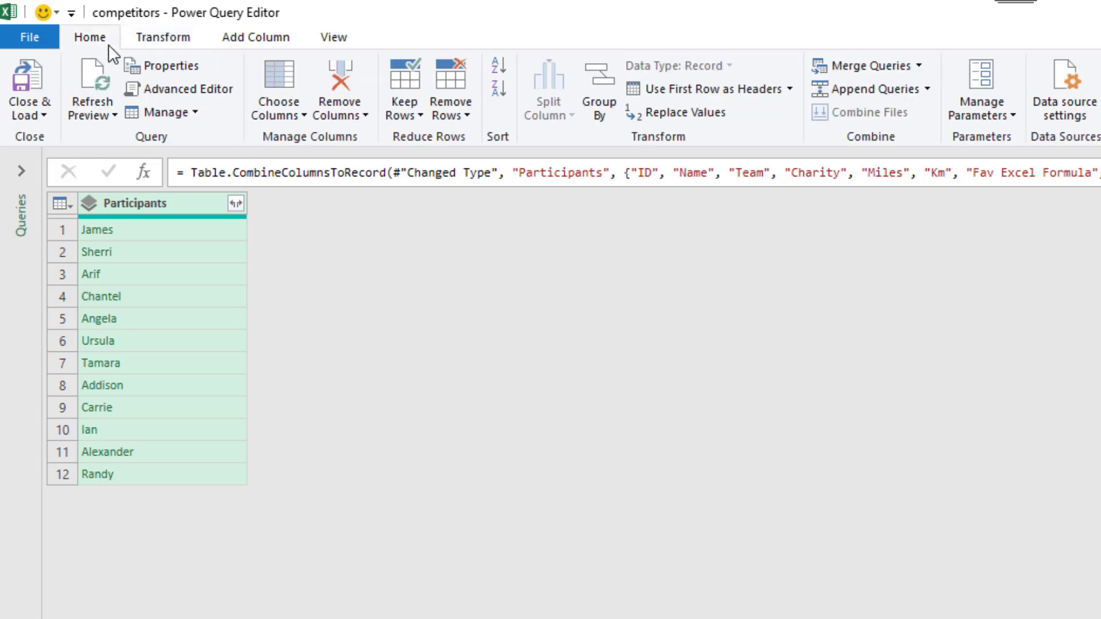
pyautogui.click(47, 112)
pyautogui.click(67, 157)
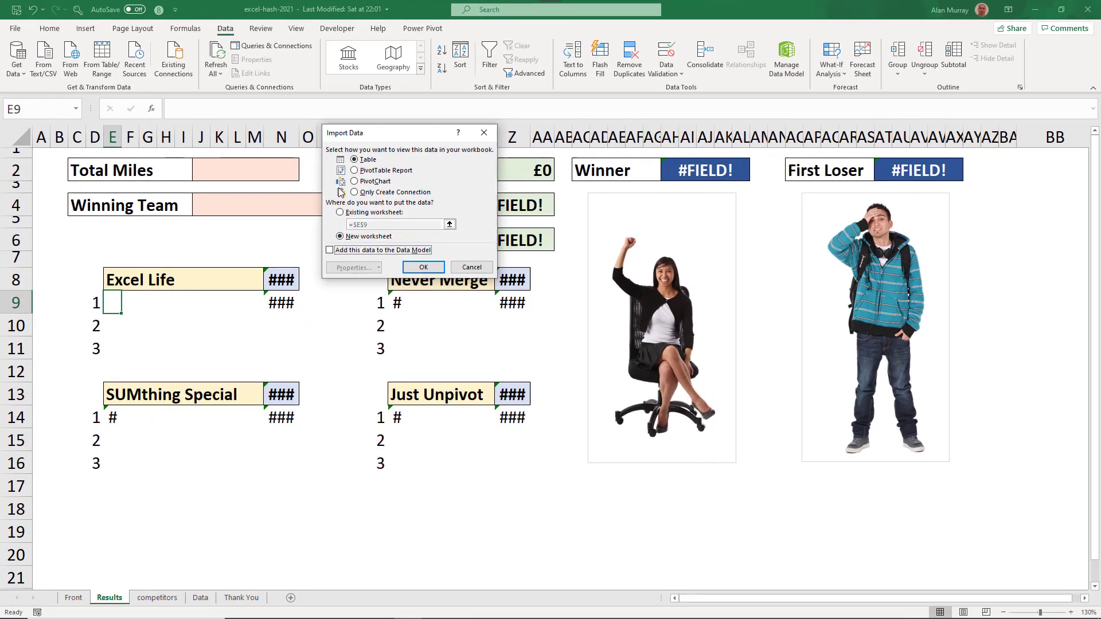
pyautogui.click(339, 213)
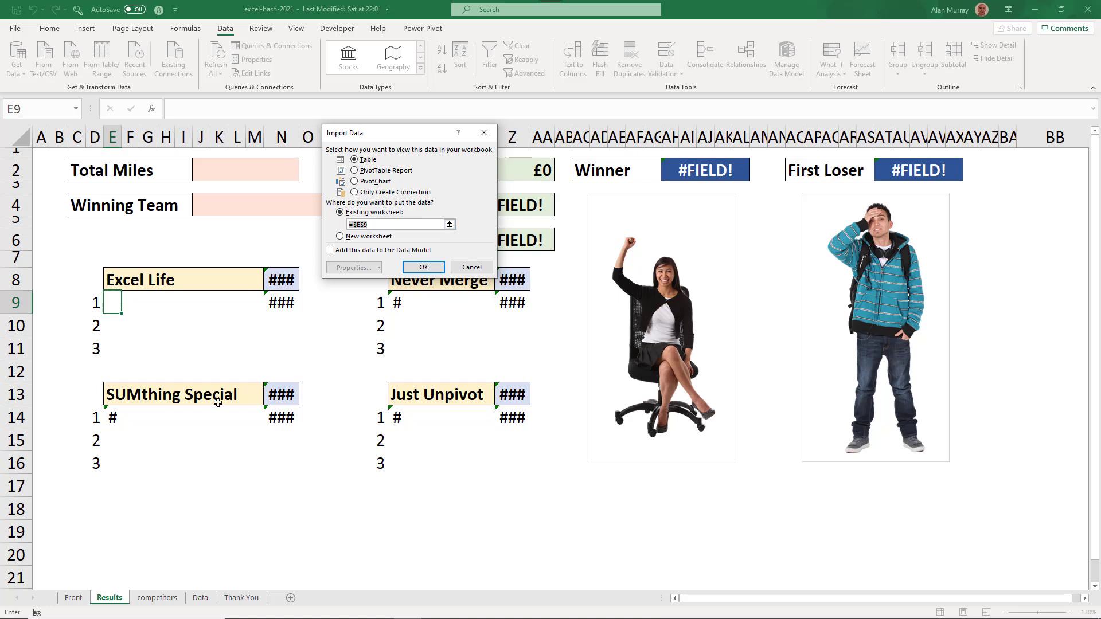
pyautogui.click(175, 599)
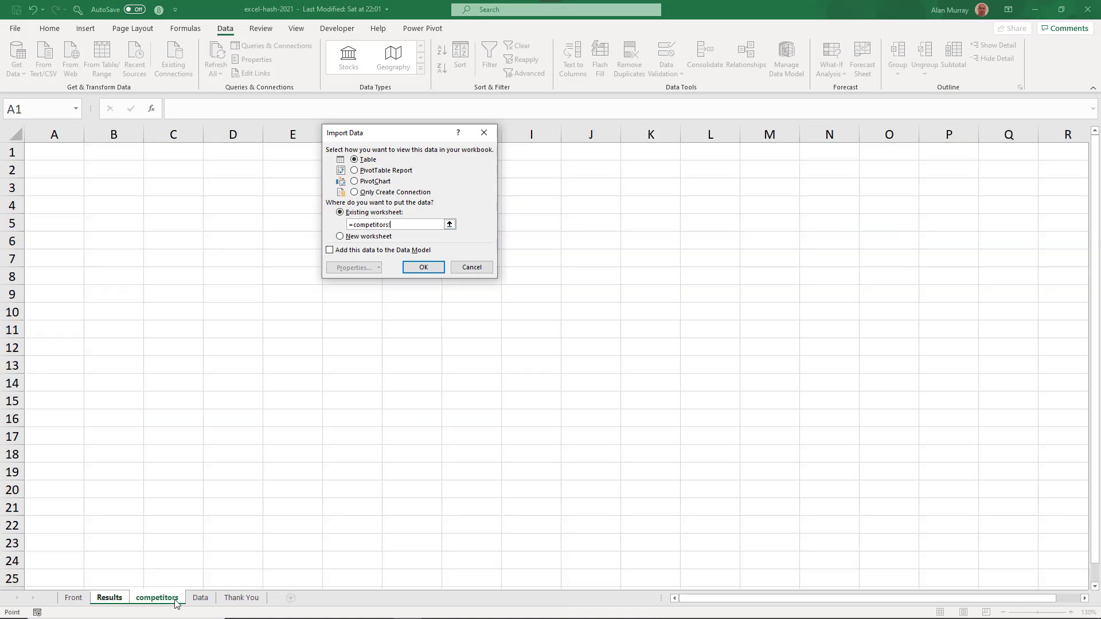
pyautogui.click(70, 162)
pyautogui.click(413, 269)
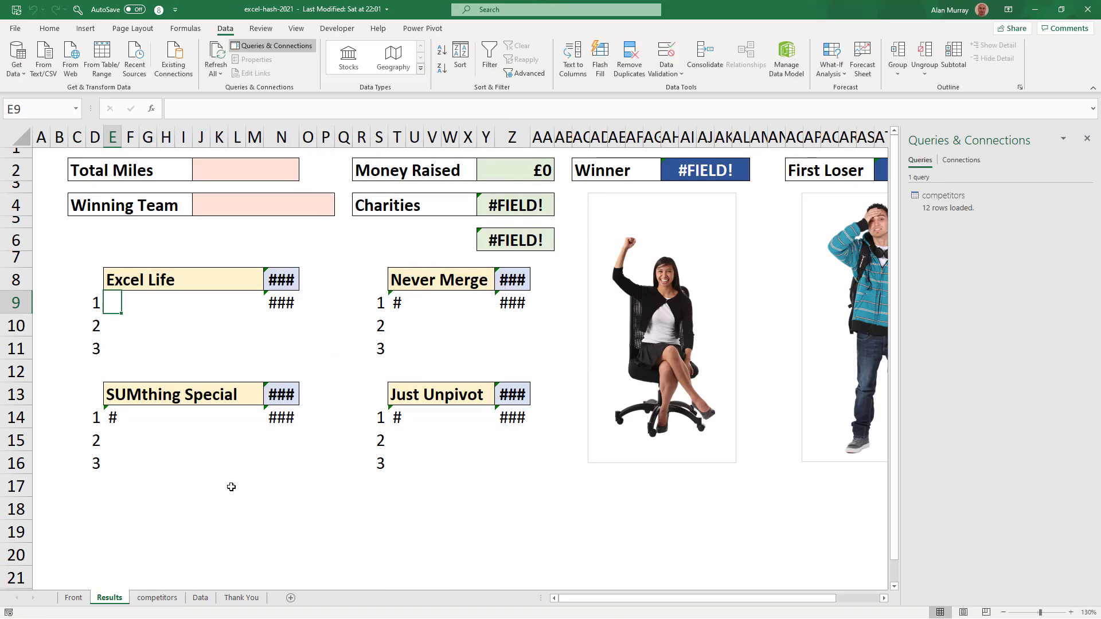
pyautogui.click(157, 598)
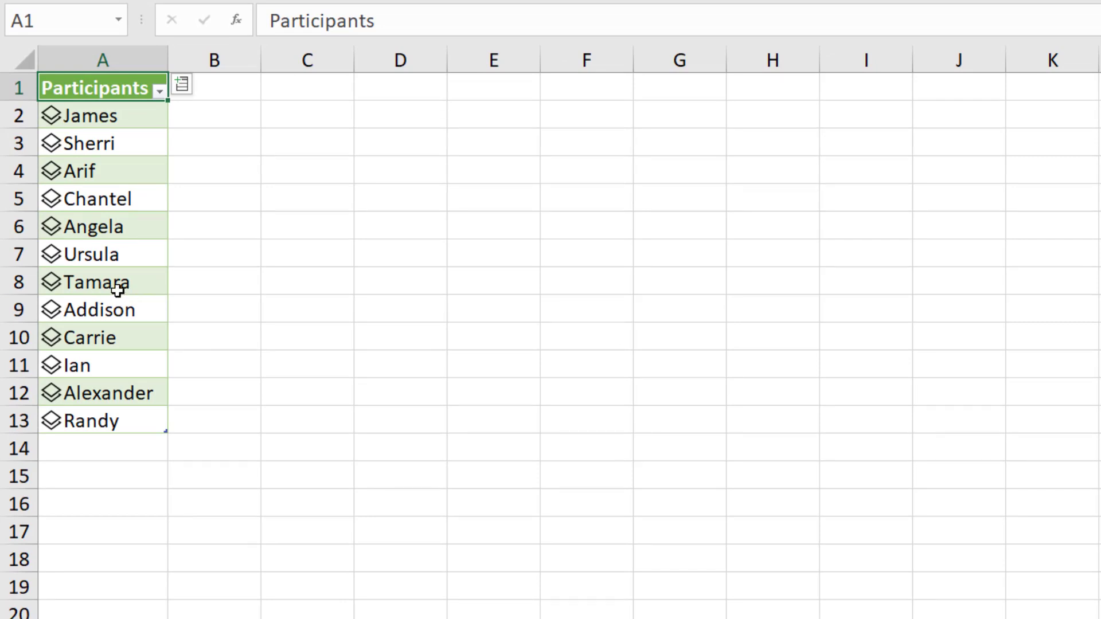
pyautogui.click(55, 259)
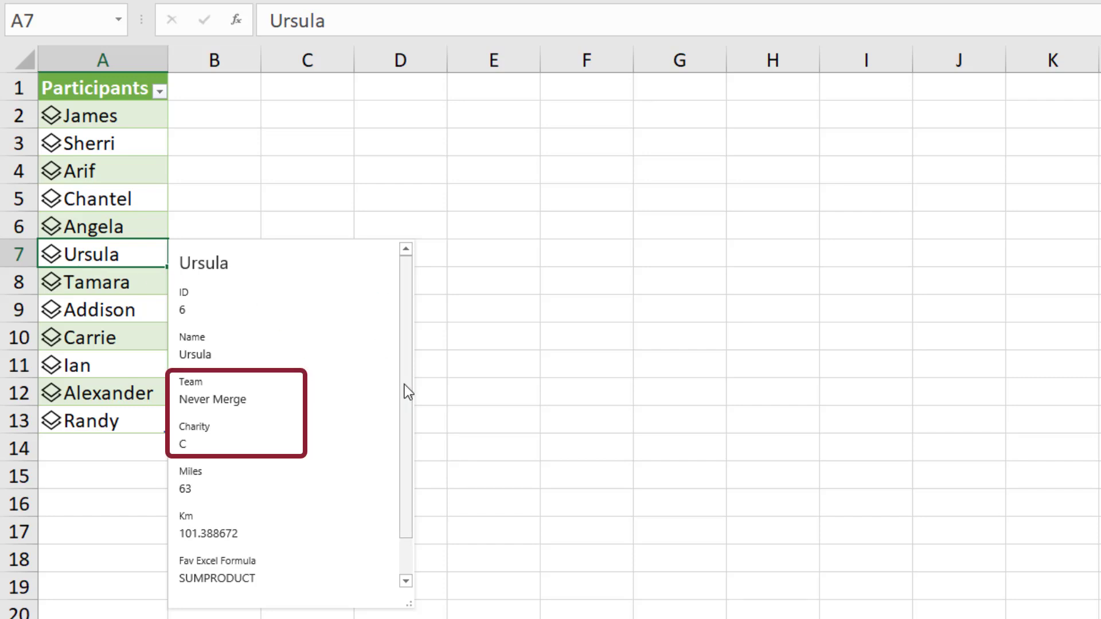
pyautogui.moveTo(404, 384); pyautogui.dragTo(410, 452)
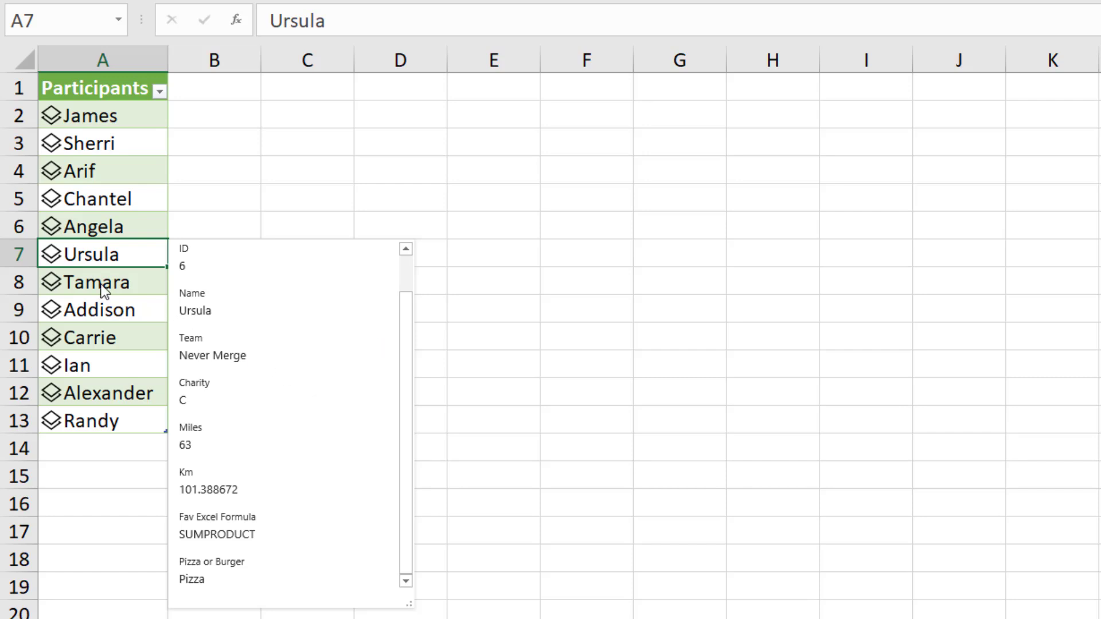
pyautogui.click(52, 254)
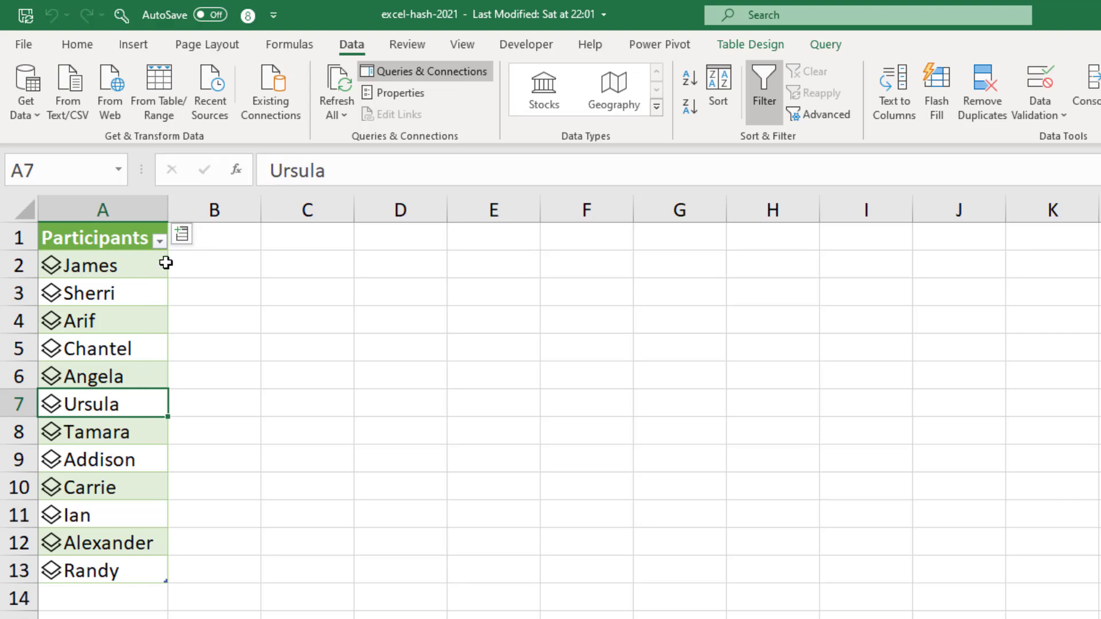
# Insert the Miles field from the Participants records beside the names, then undo
pyautogui.click(182, 237)
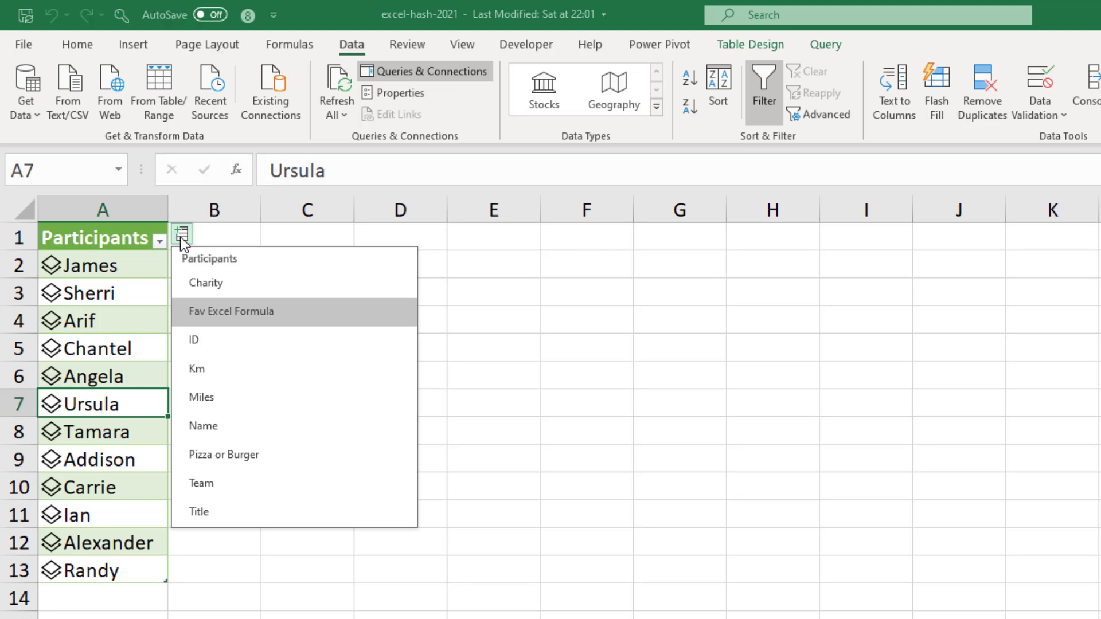
pyautogui.click(221, 397)
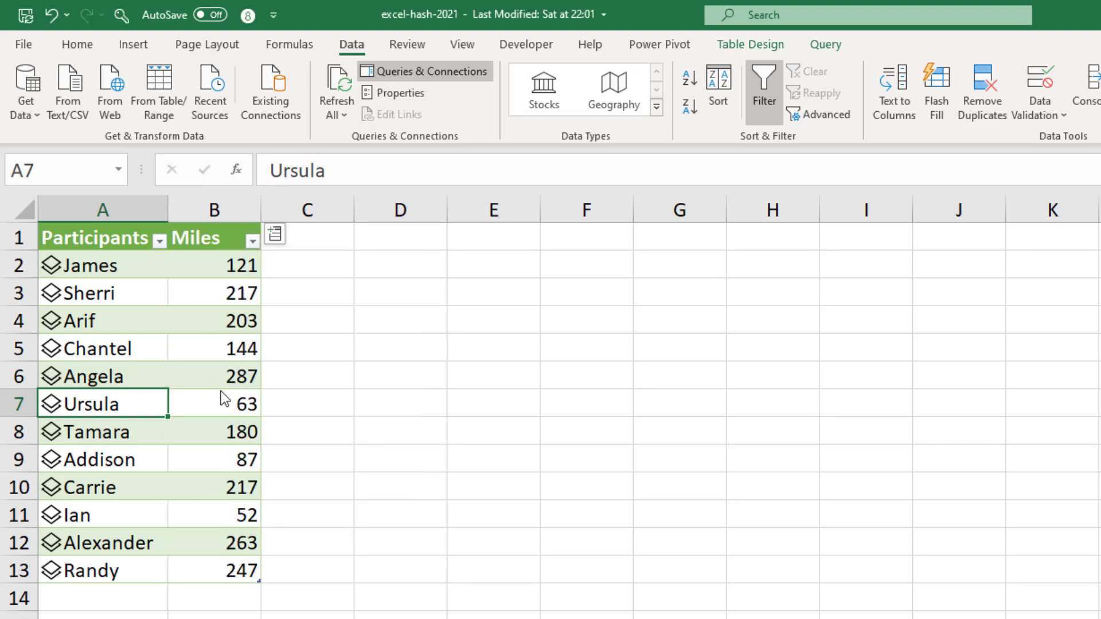
pyautogui.hotkey('ctrl', 'z')
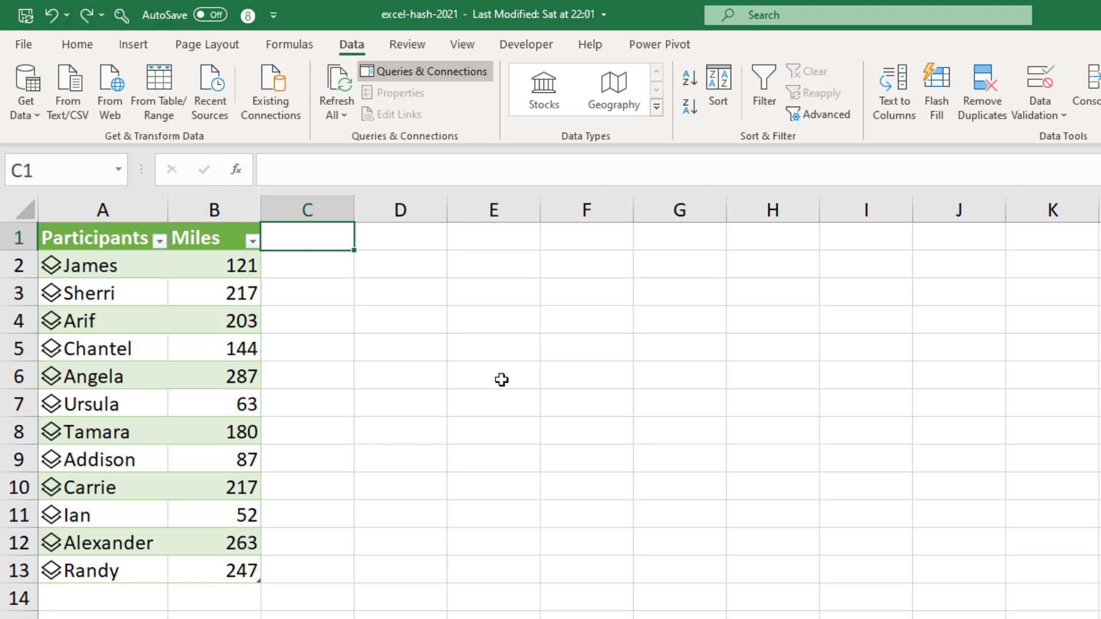
# Add a 'Fav Excel Formula' heading in C1 so each participant's favourite function fills in
pyautogui.write('Fav Excel')
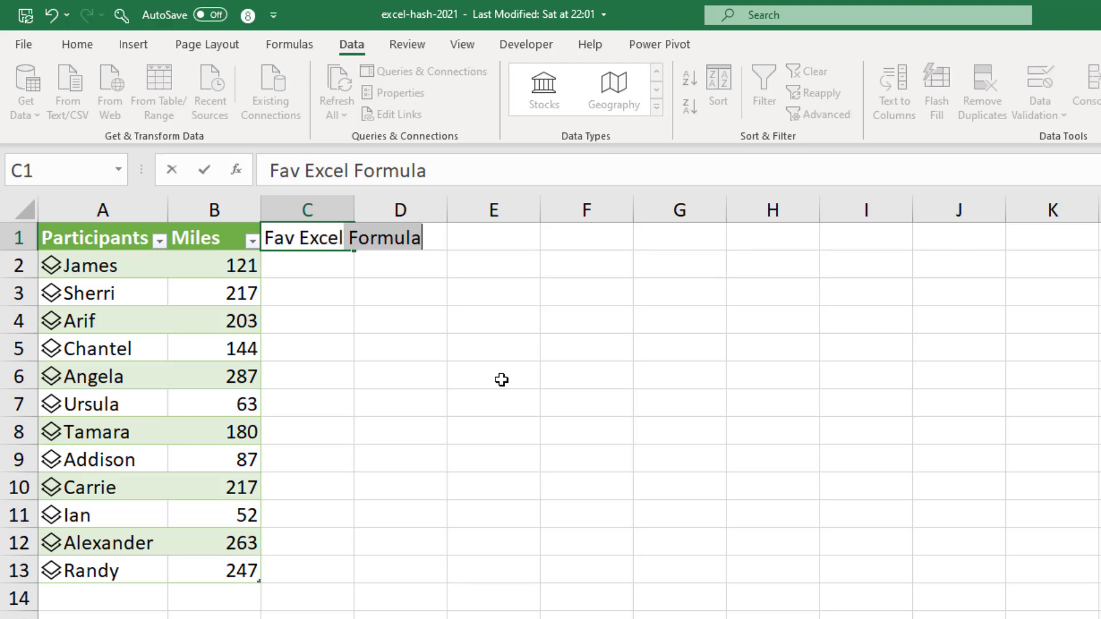
pyautogui.write(' Formula')
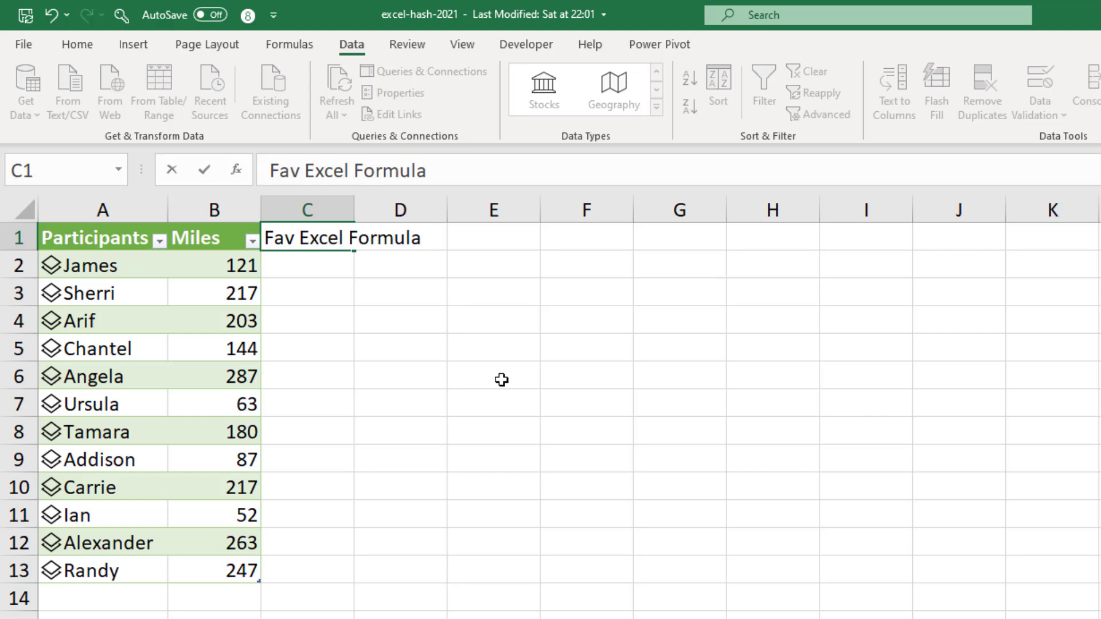
pyautogui.press('Return')
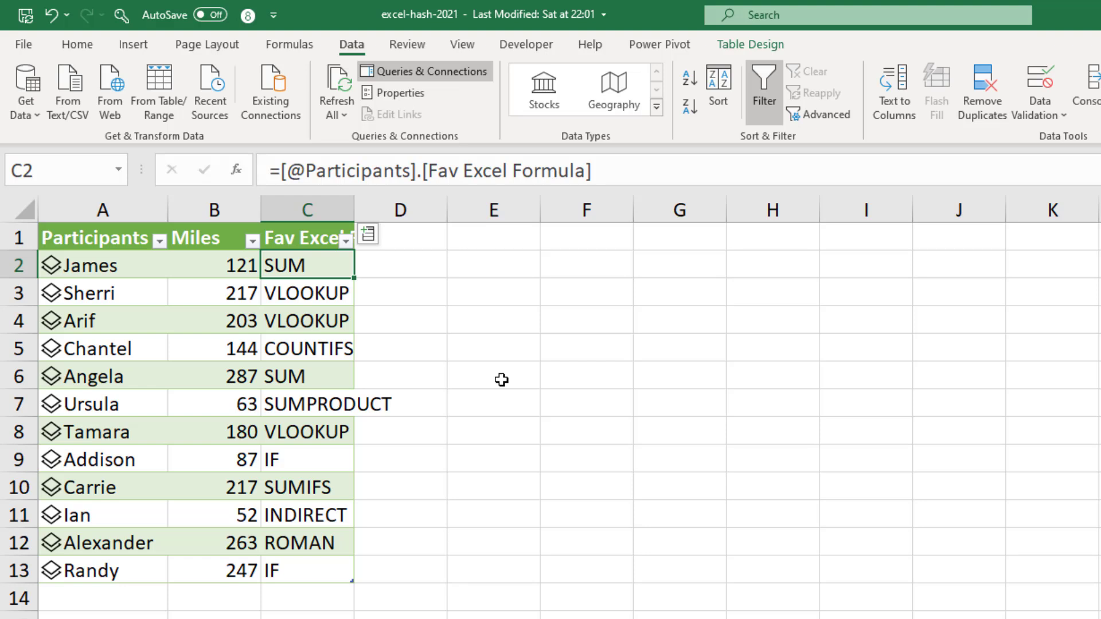
pyautogui.click(435, 266)
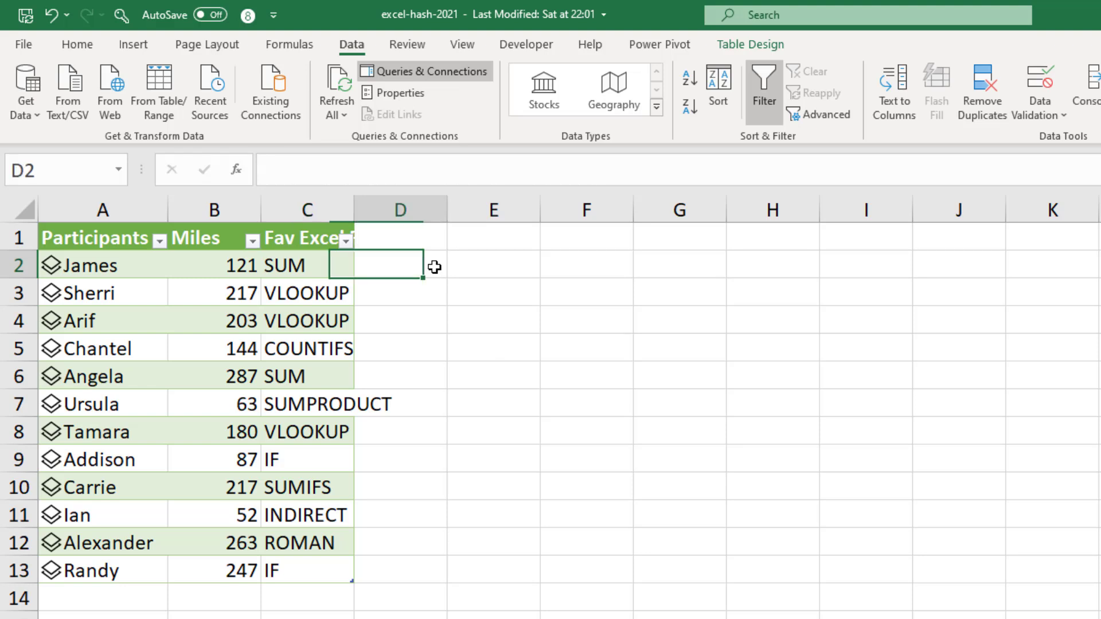
pyautogui.write('=')
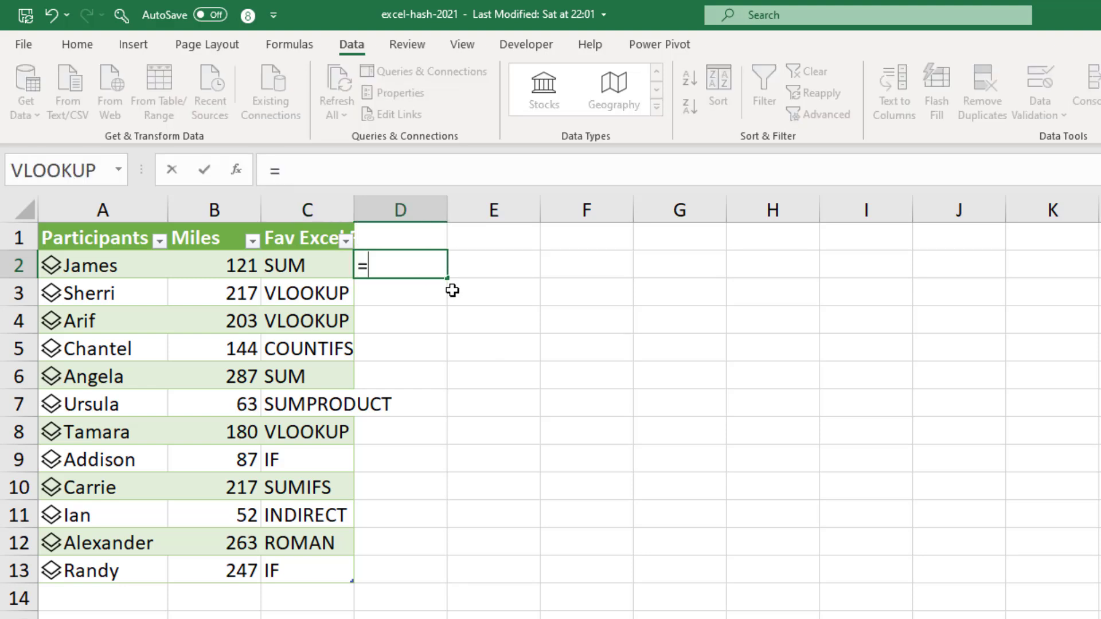
pyautogui.press('Left')
pyautogui.press('Left')
pyautogui.press('Left')
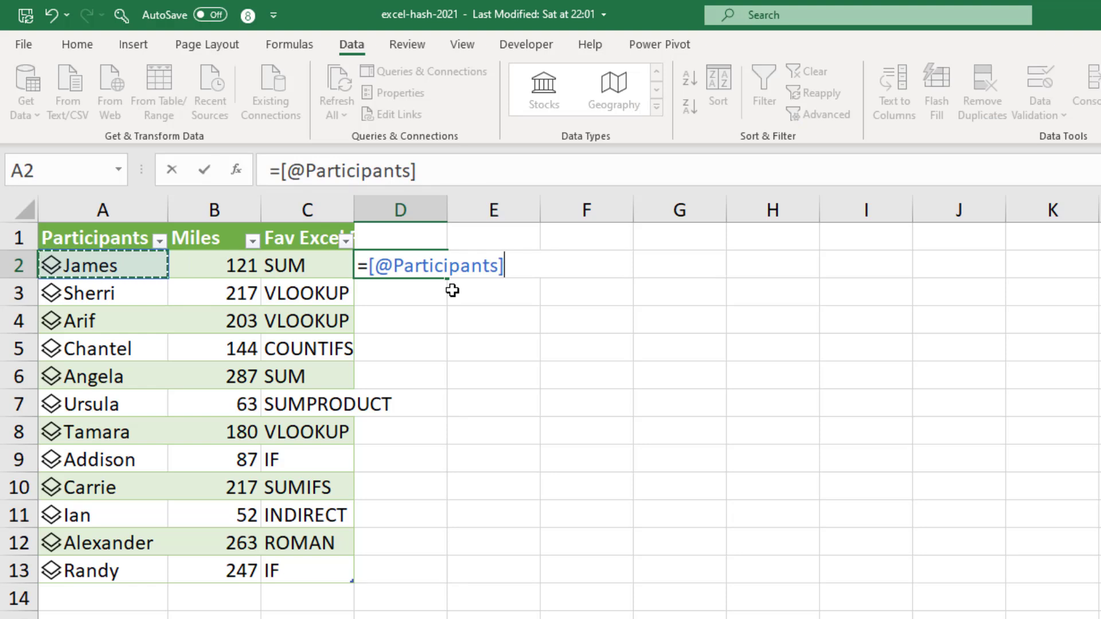
pyautogui.write('.')
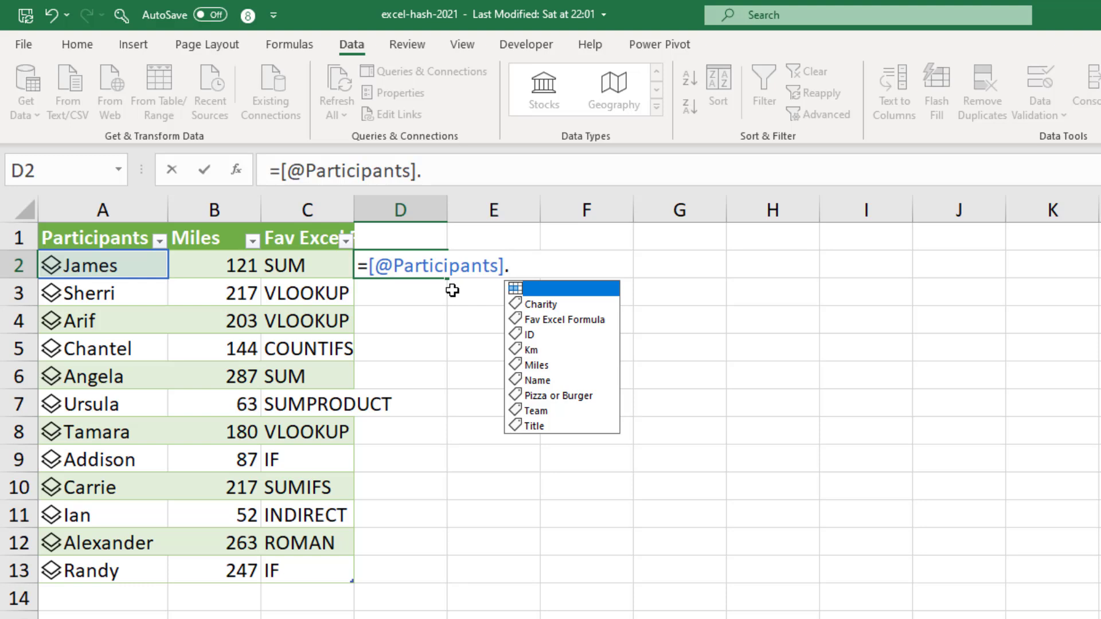
pyautogui.press('Down')
pyautogui.press('Down')
pyautogui.press('Down')
pyautogui.press('Down')
pyautogui.press('Down')
pyautogui.press('Down')
pyautogui.press('Down')
pyautogui.press('Down')
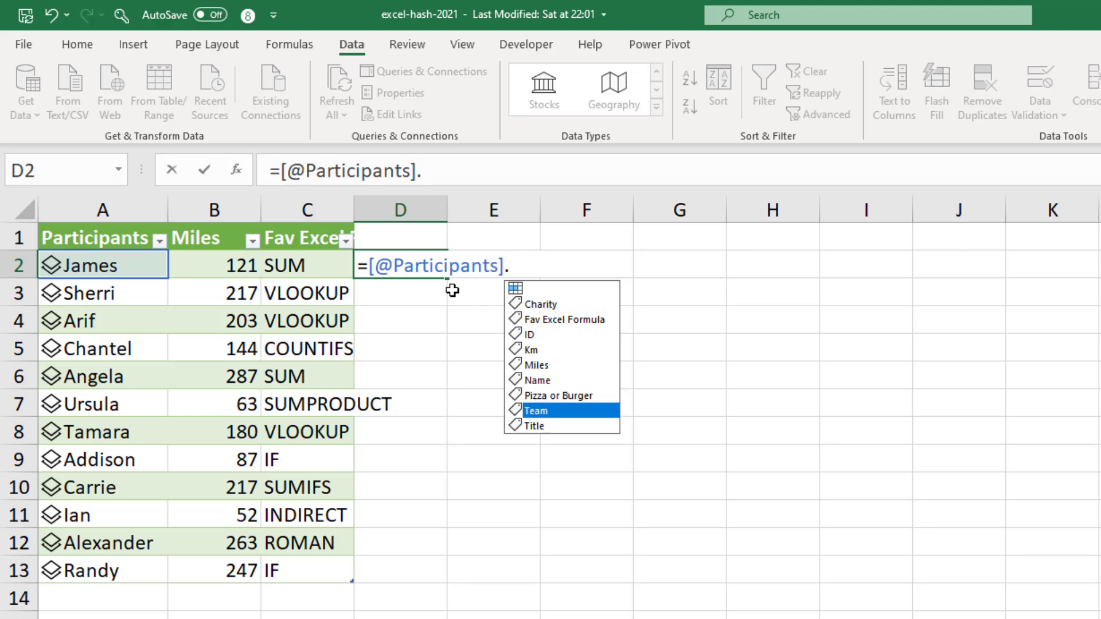
pyautogui.press('Tab')
pyautogui.press('Return')
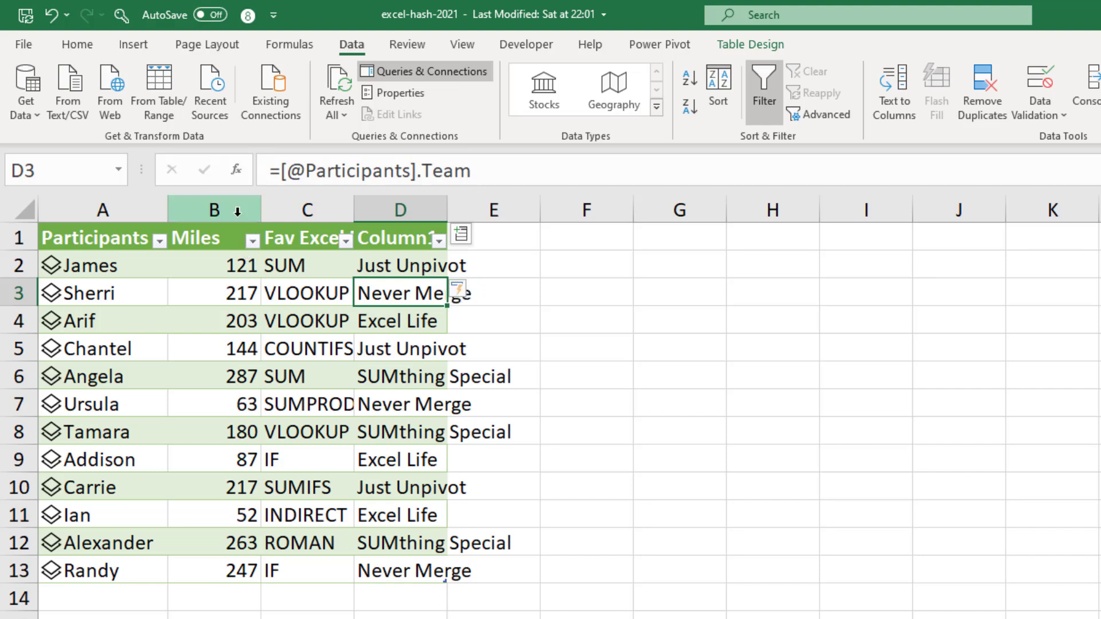
# Delete columns B through D, leaving only the Participants column
pyautogui.moveTo(252, 214); pyautogui.dragTo(387, 214)
pyautogui.rightClick(387, 216)
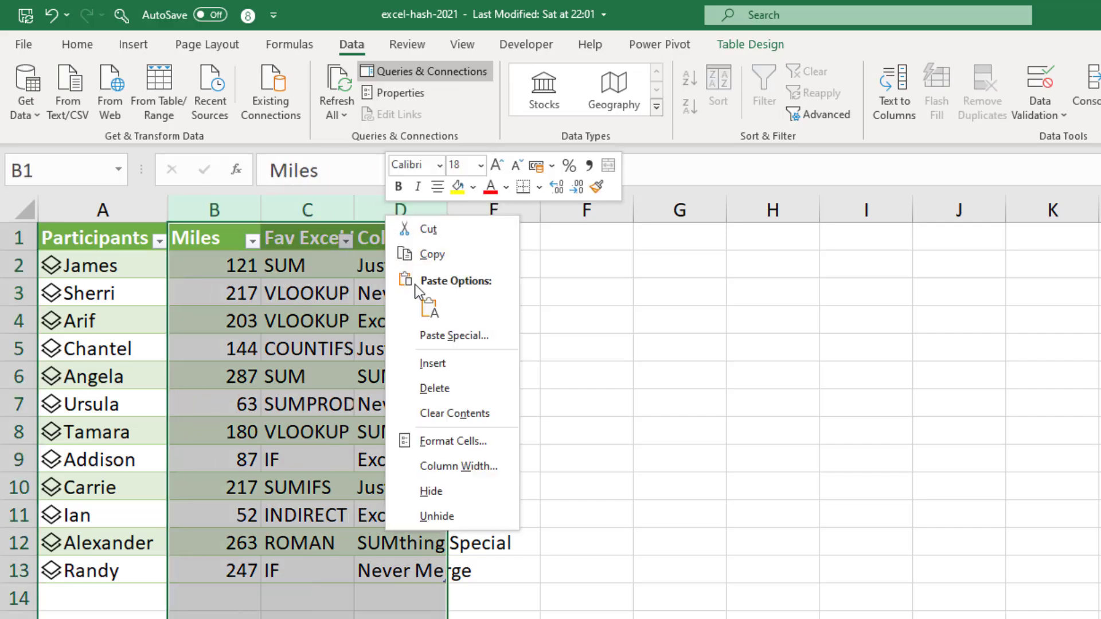
pyautogui.click(435, 389)
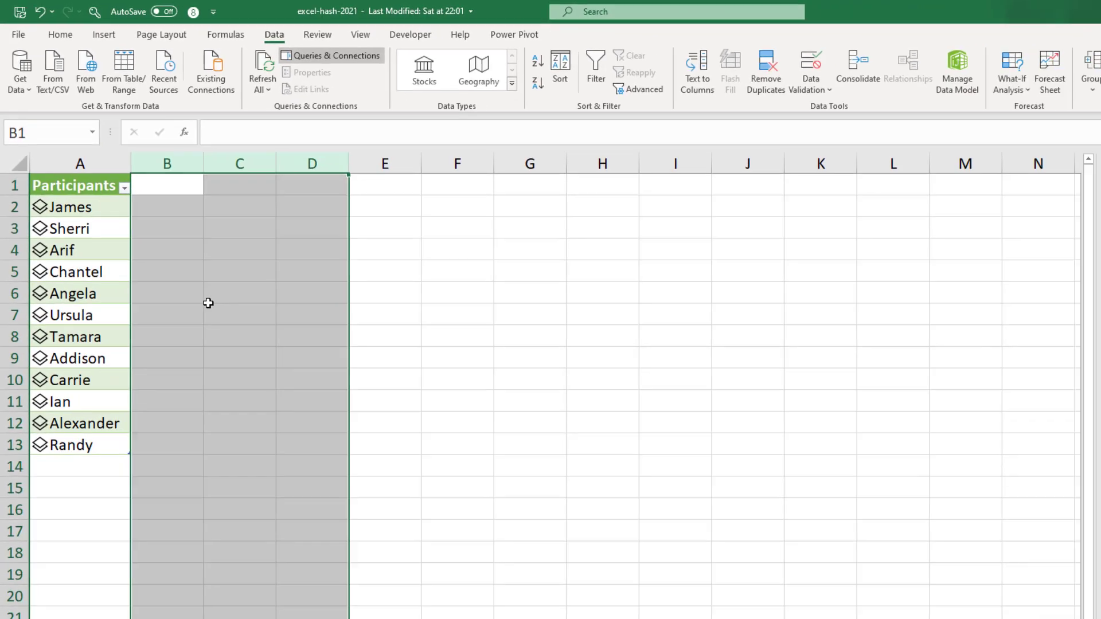
pyautogui.click(265, 389)
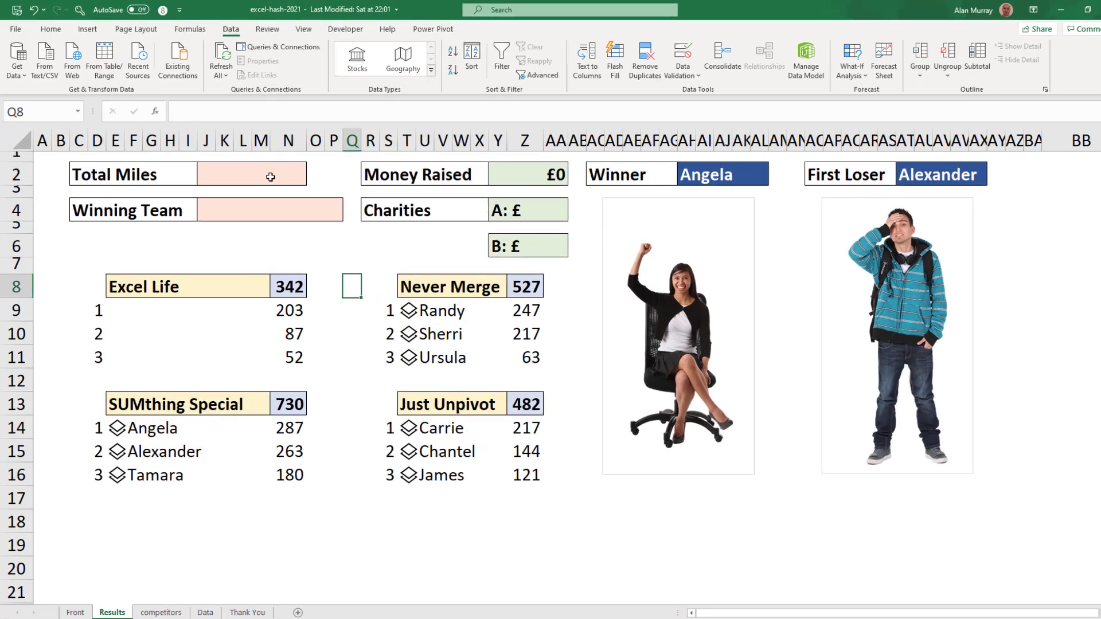
# Select the Total Miles cell J2 on the Results dashboard
pyautogui.click(270, 178)
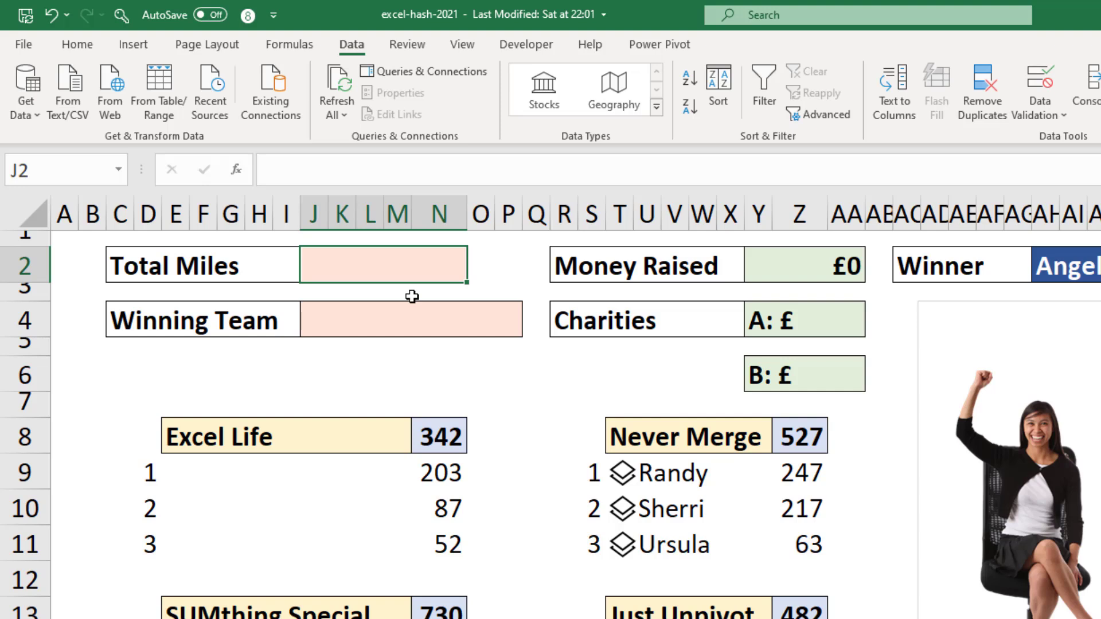
# Enter =SUM(competitors[Participants].Miles) in J2, giving 2,081 total miles
pyautogui.write('=sum(')
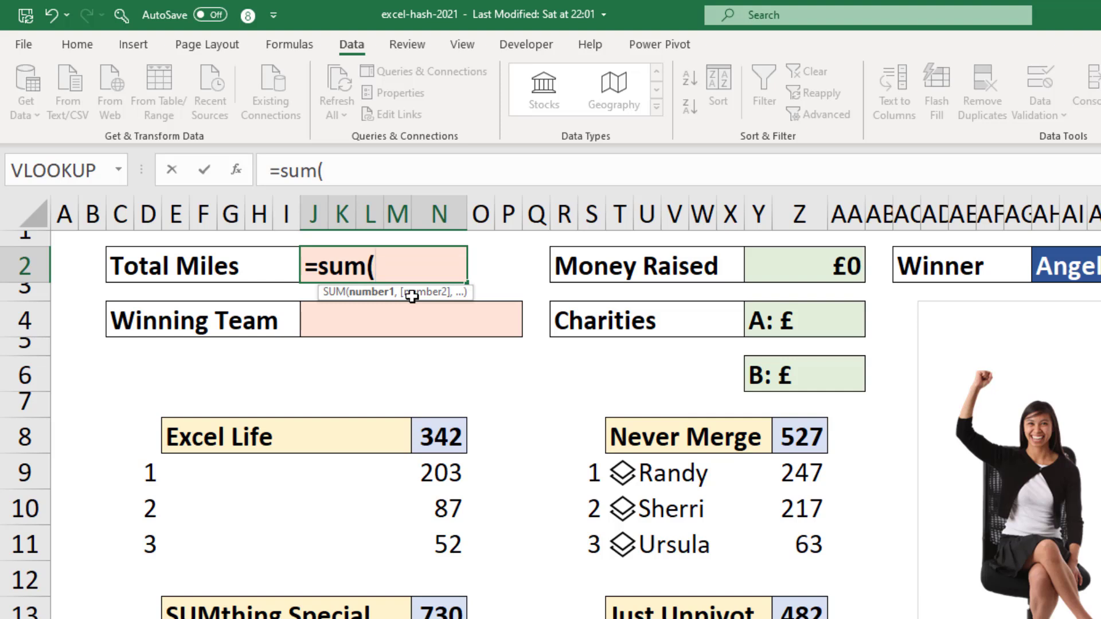
pyautogui.write('com')
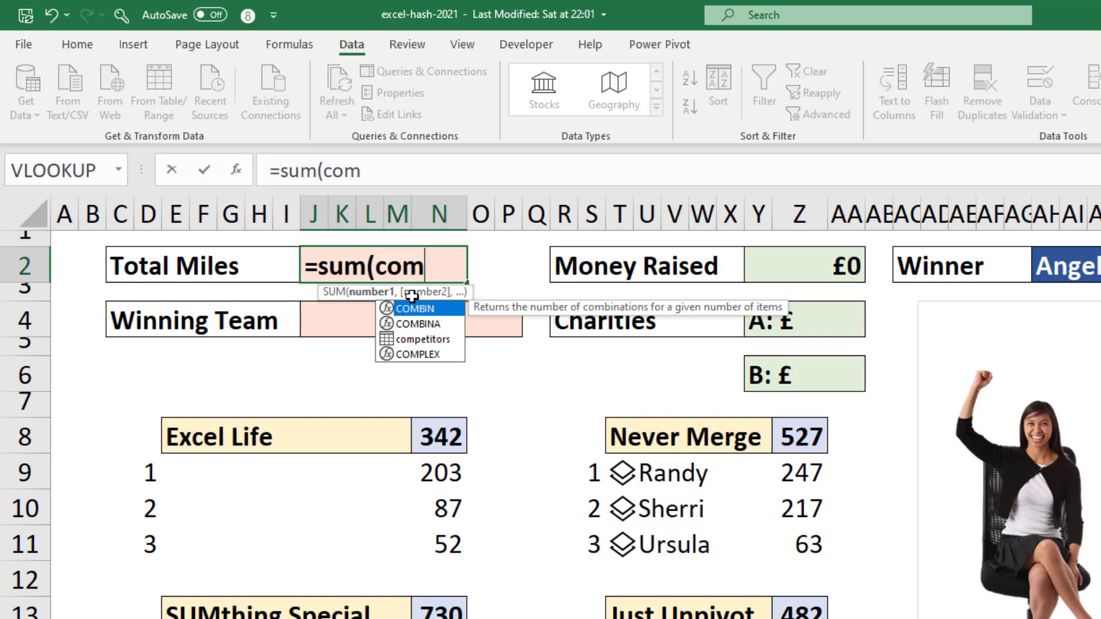
pyautogui.press('Down')
pyautogui.press('Down')
pyautogui.press('Tab')
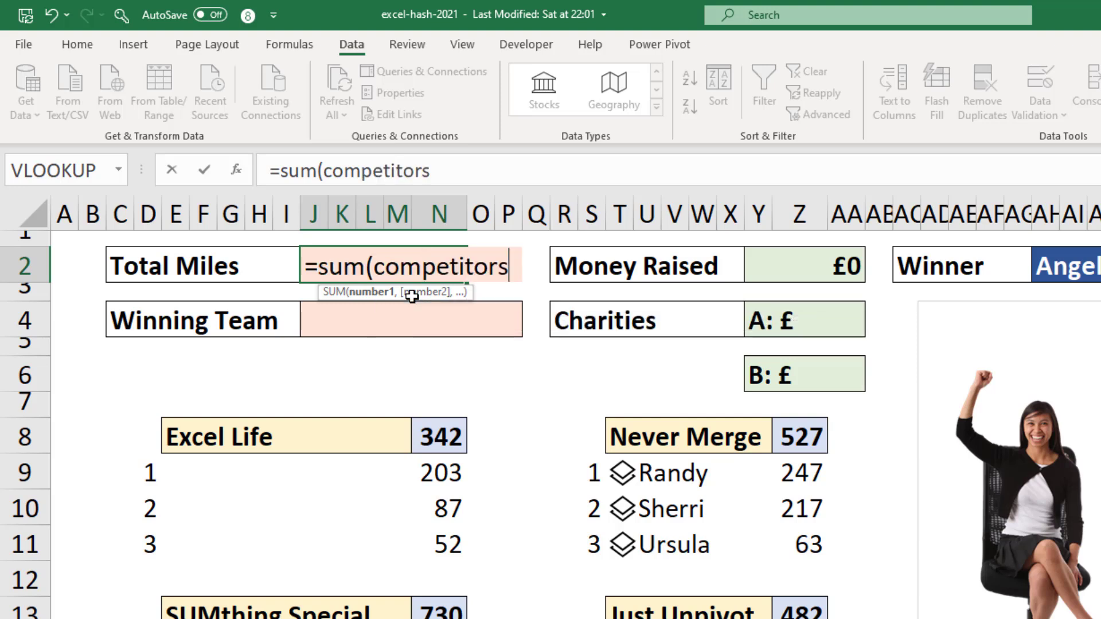
pyautogui.write('[')
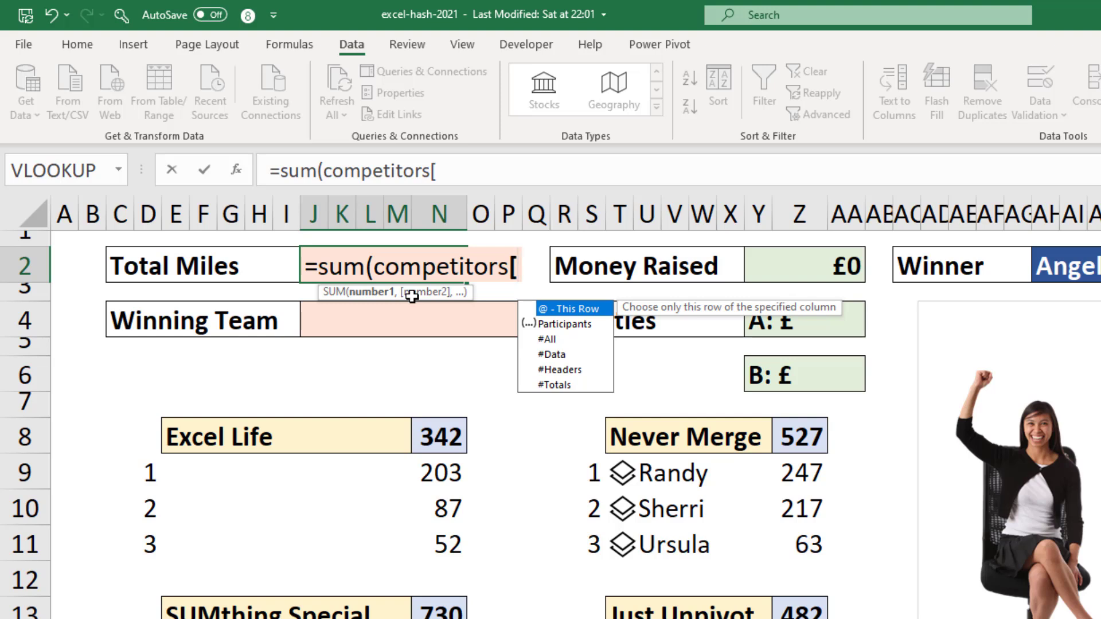
pyautogui.press('Down')
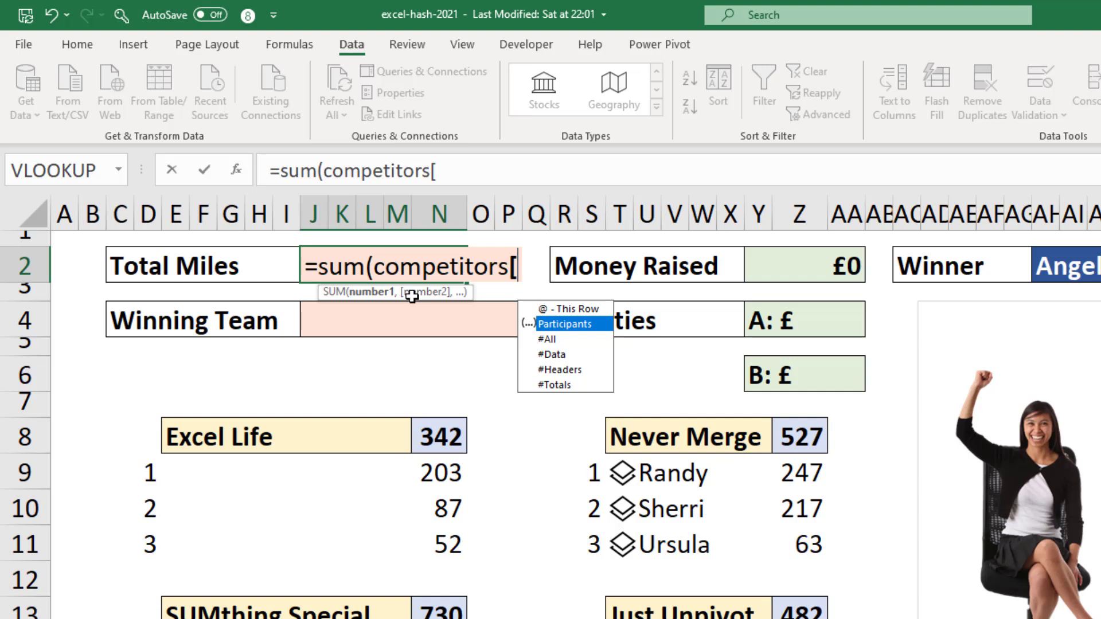
pyautogui.press('Tab')
pyautogui.write(']')
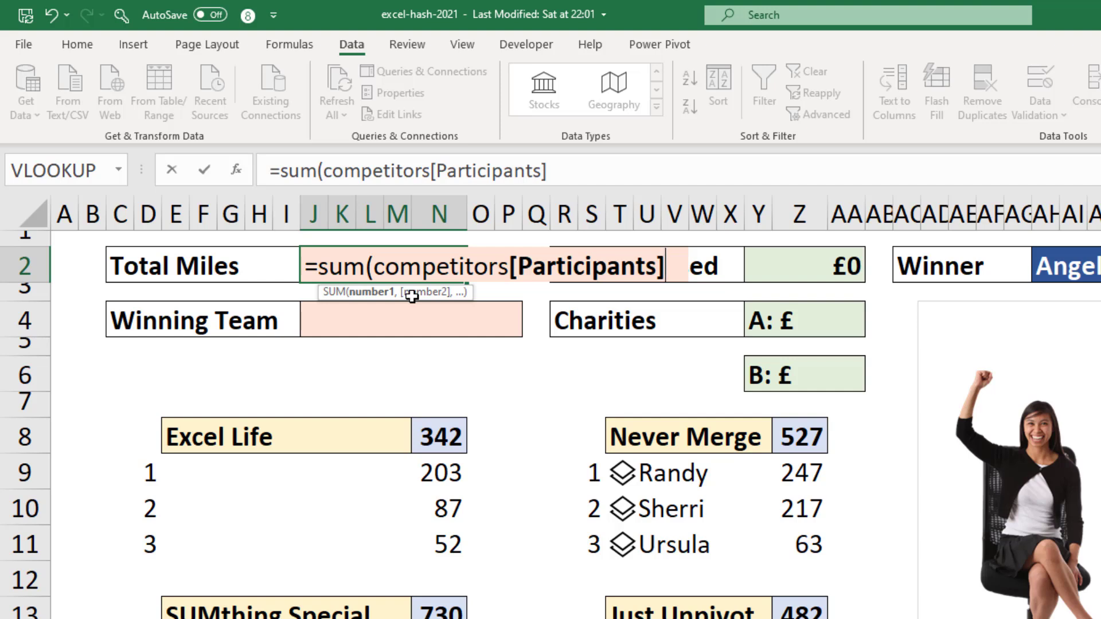
pyautogui.write('.Miles')
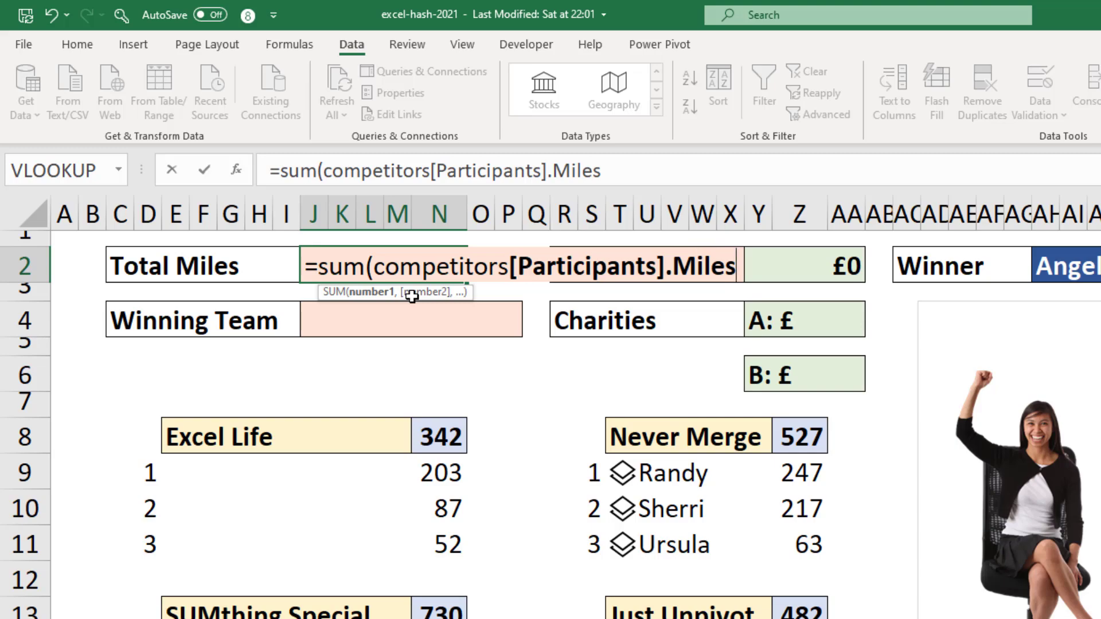
pyautogui.write(')')
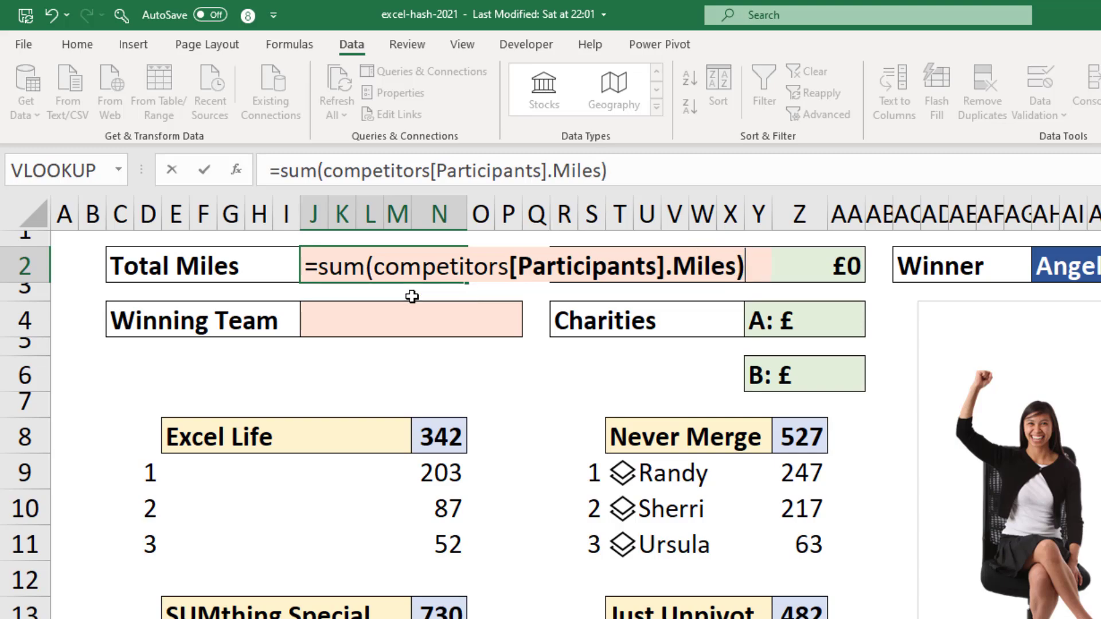
pyautogui.press('Return')
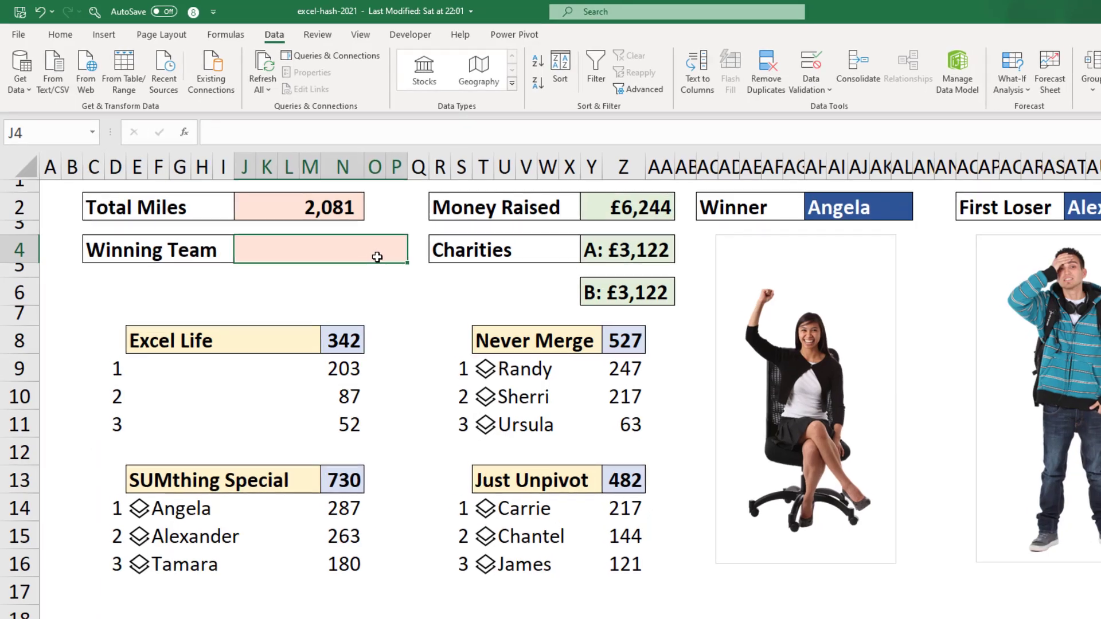
# Enter an XLOOKUP of AH2 returning competitors[Participants].Team, so Winning Team shows SUMthing Special
pyautogui.write('=xl')
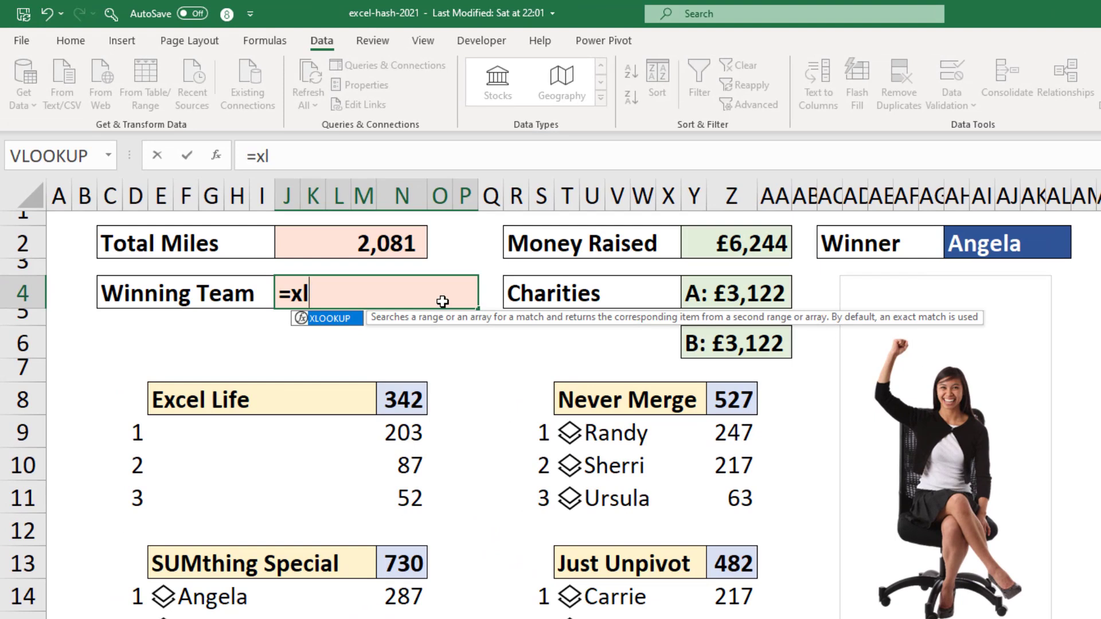
pyautogui.press('Tab')
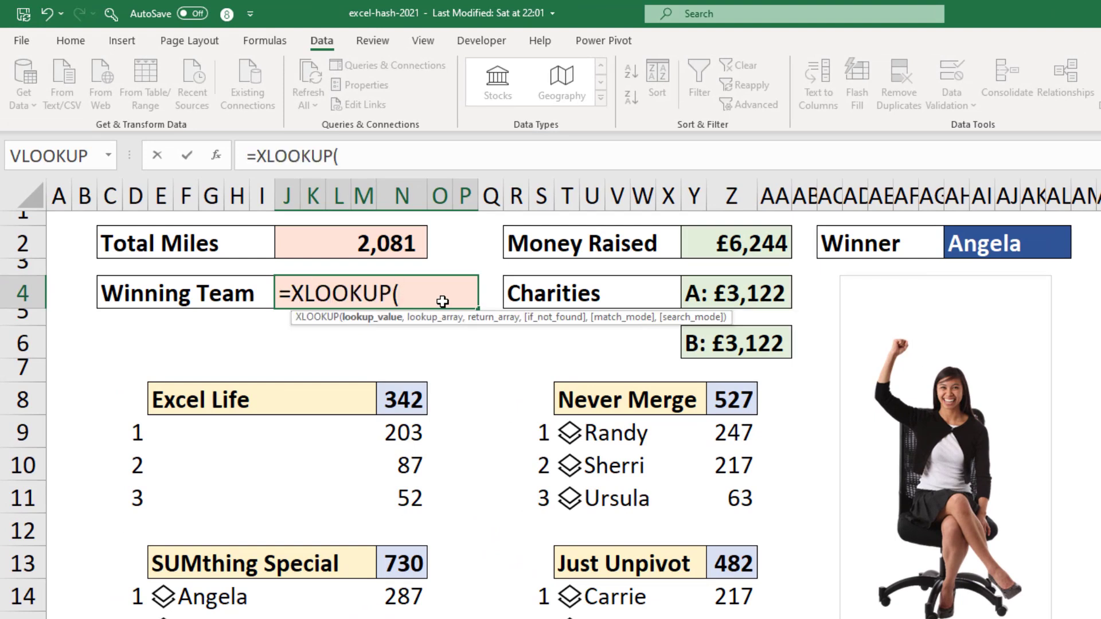
pyautogui.click(975, 248)
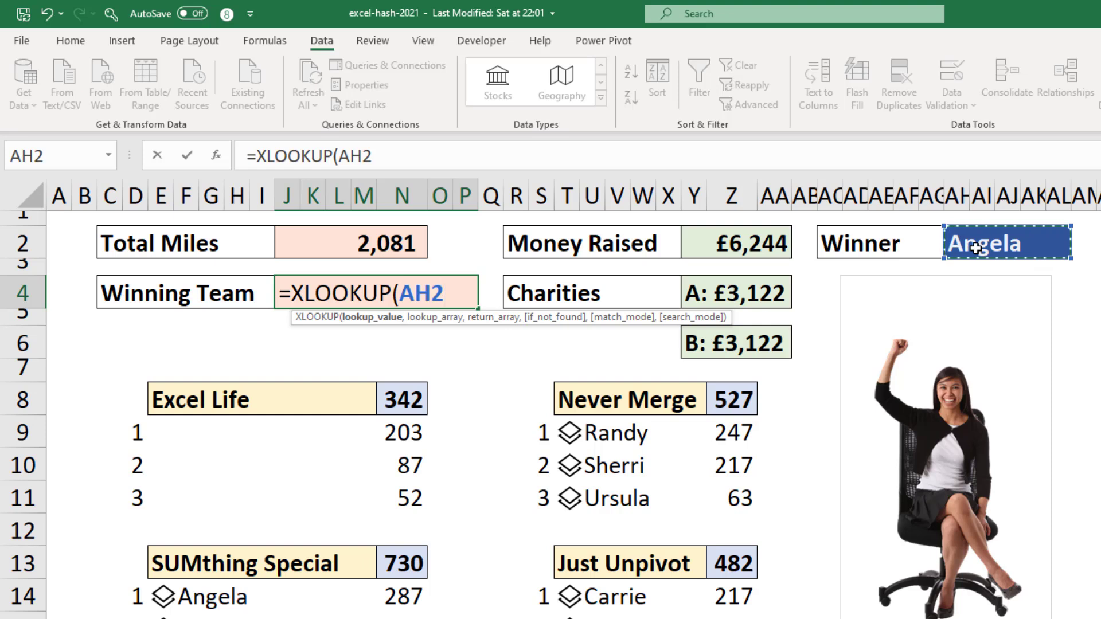
pyautogui.write(',')
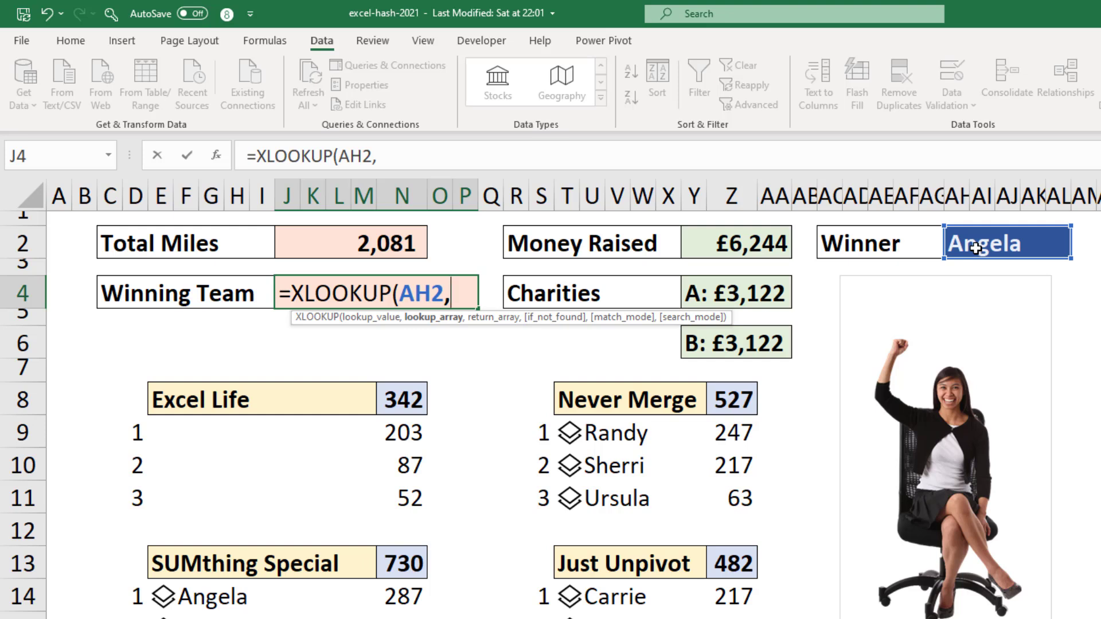
pyautogui.write('comp')
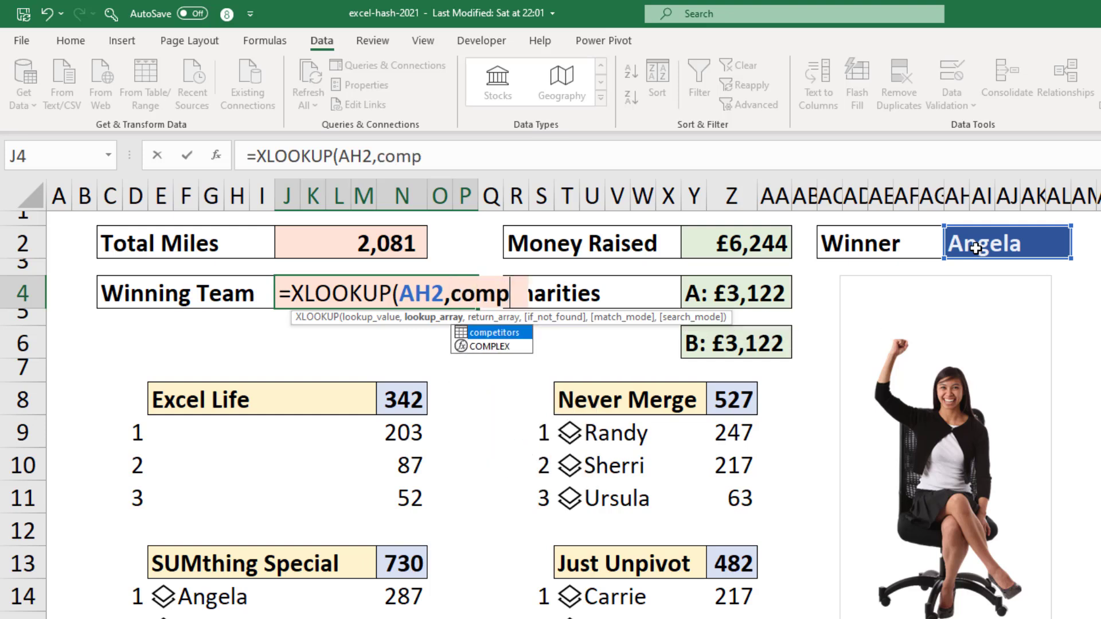
pyautogui.press('Tab')
pyautogui.write('[')
pyautogui.press('Down')
pyautogui.press('Tab')
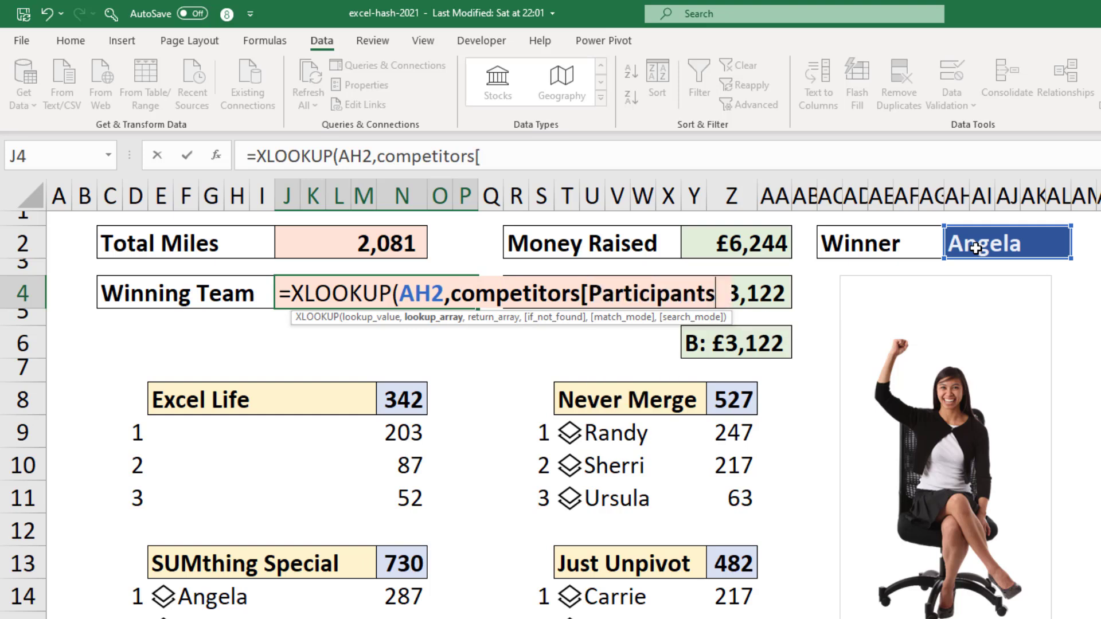
pyautogui.write('].')
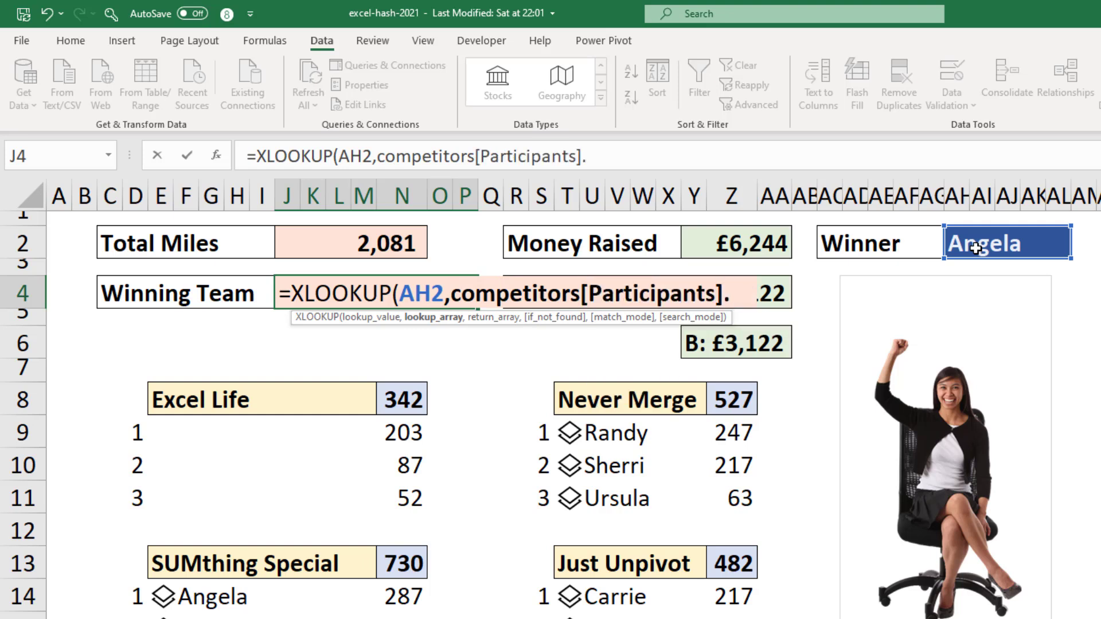
pyautogui.write('Name')
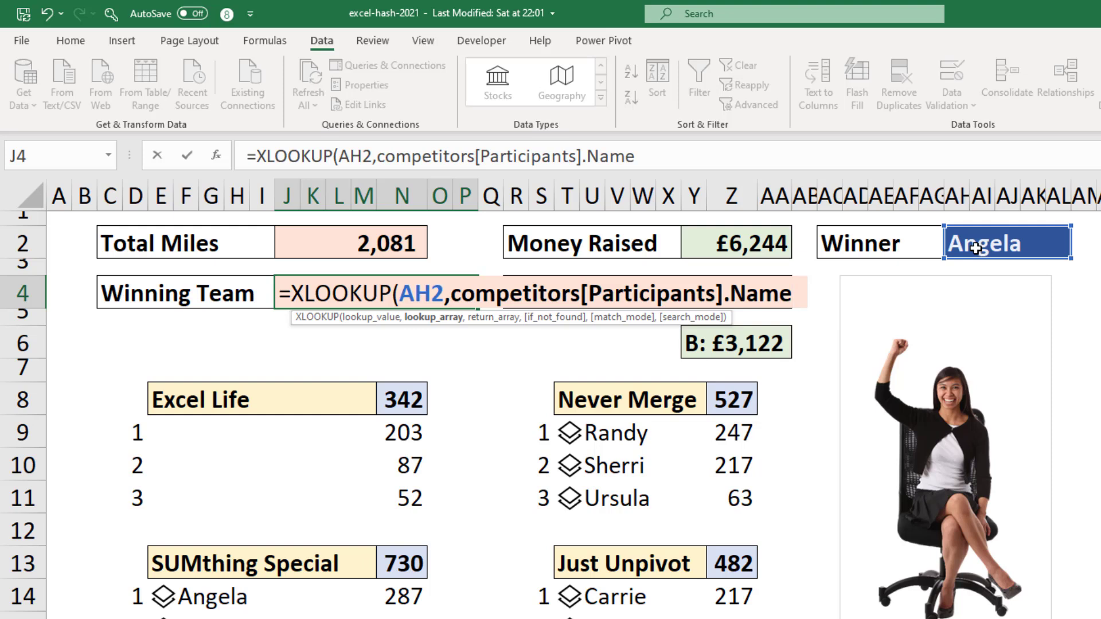
pyautogui.write(',')
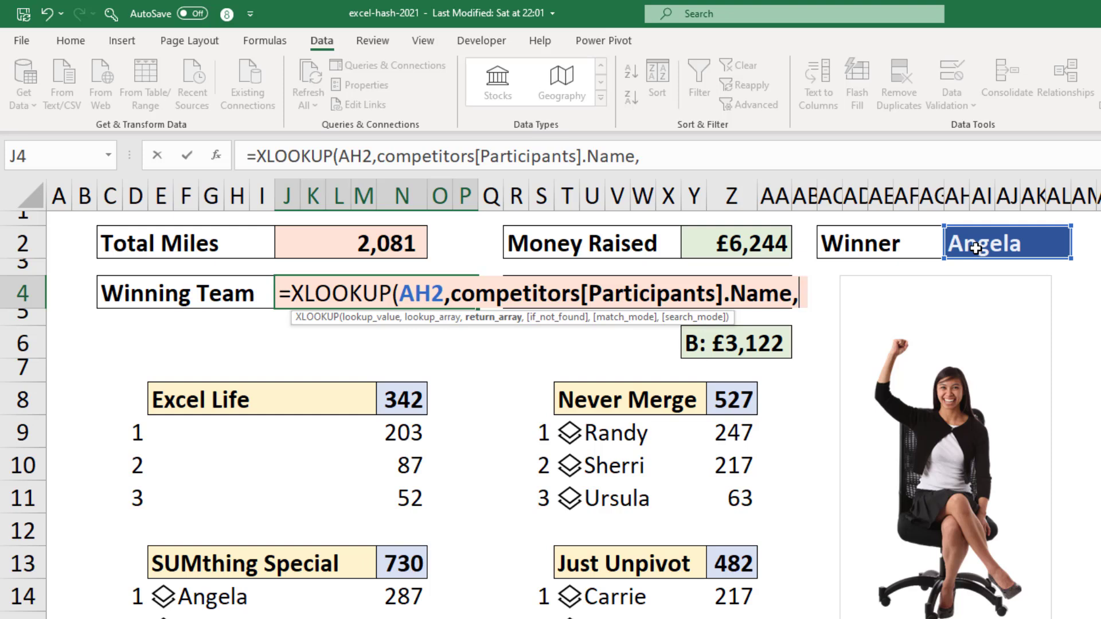
pyautogui.write('competitors')
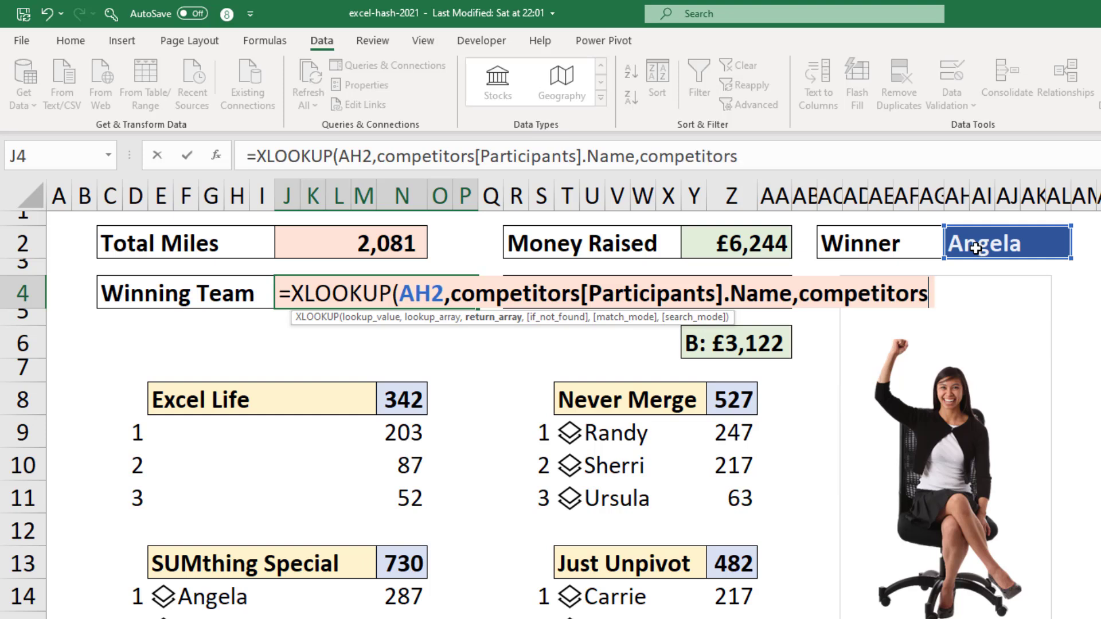
pyautogui.write('[Participants].Name,competitors[')
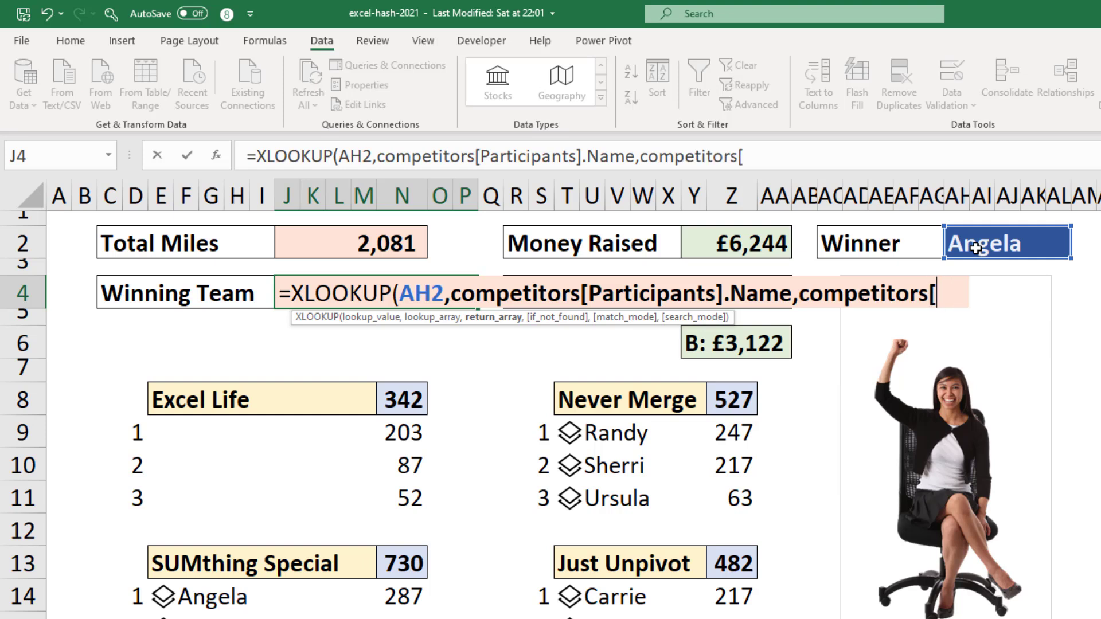
pyautogui.write('Participa')
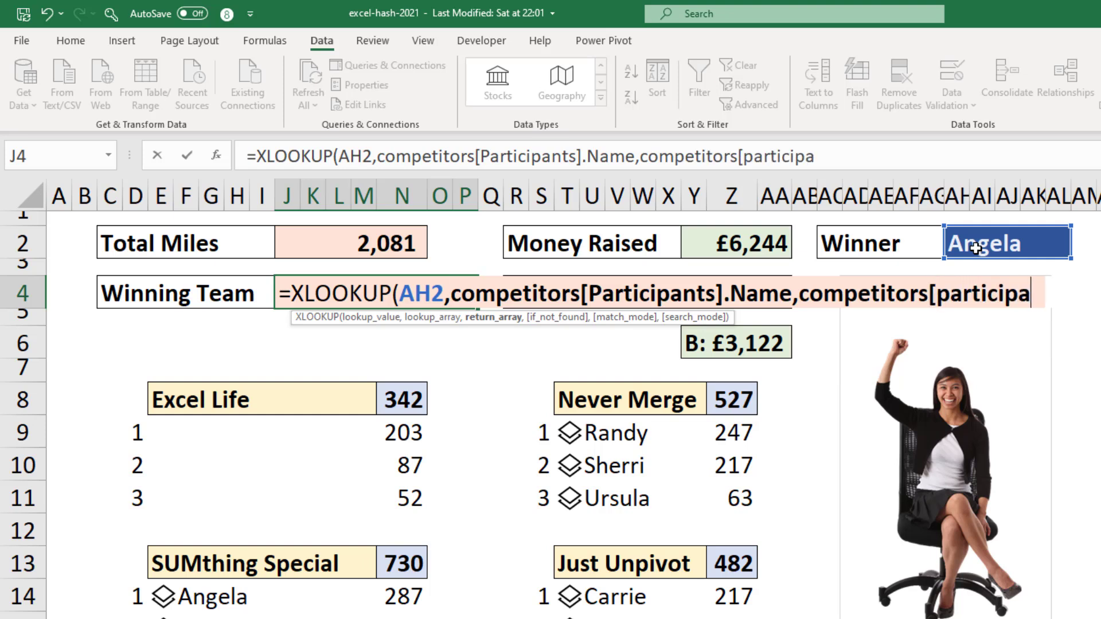
pyautogui.write('nts].')
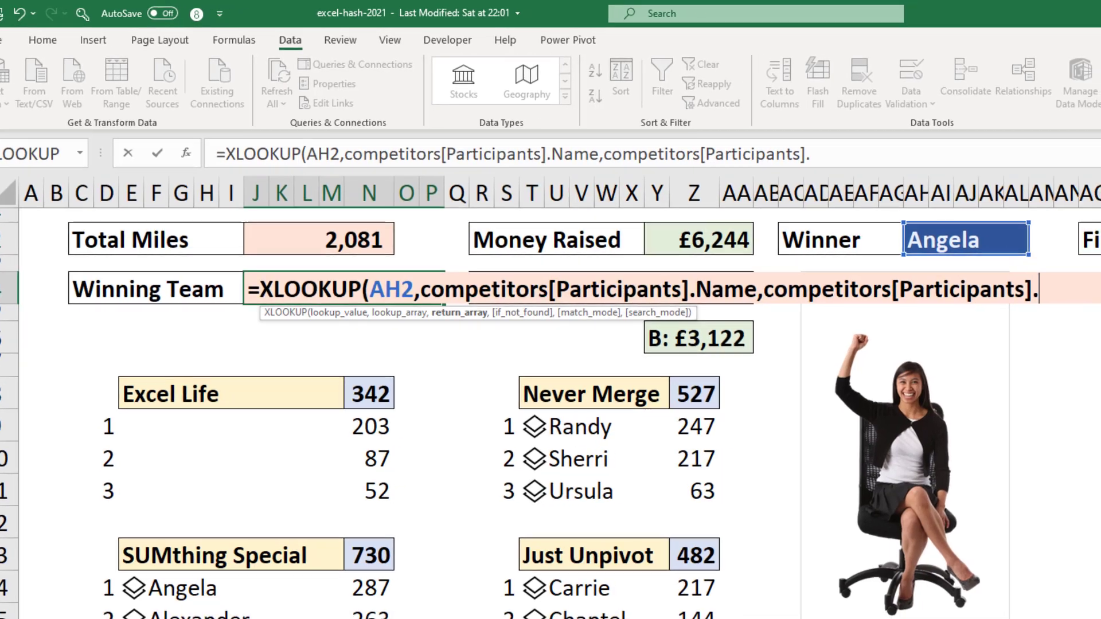
pyautogui.write('Team)')
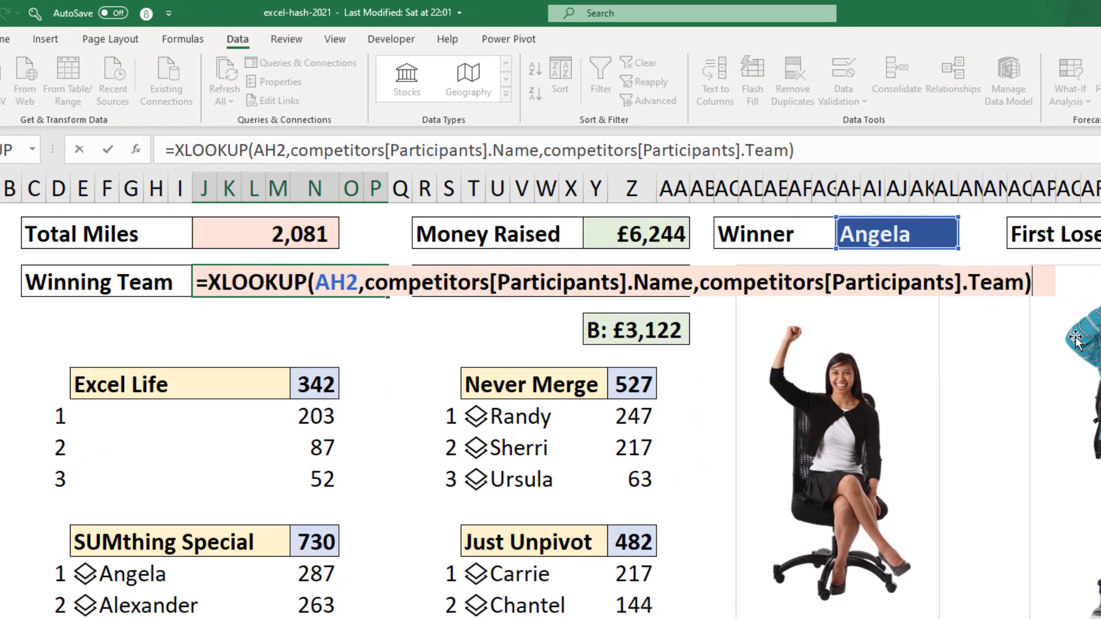
pyautogui.press('Return')
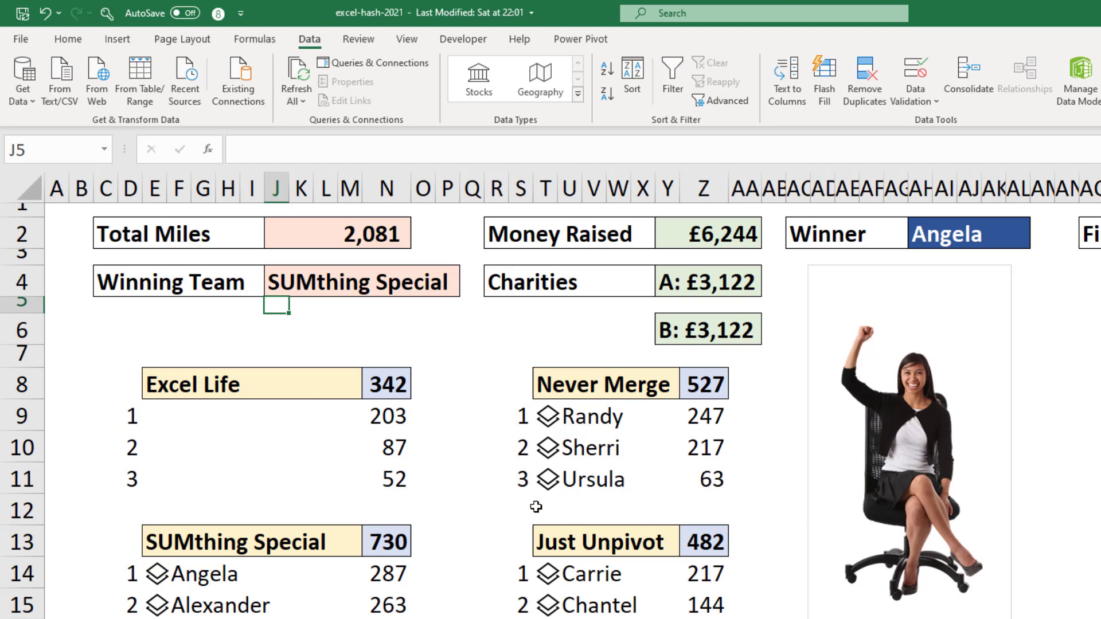
pyautogui.click(200, 421)
pyautogui.click(160, 411)
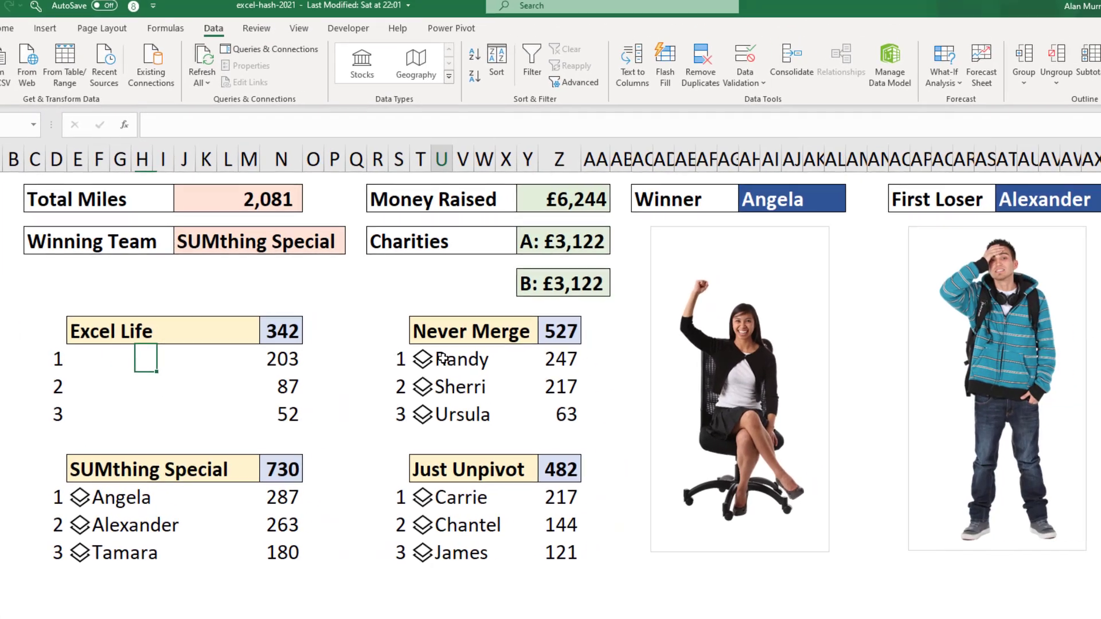
# Copy the Never Merge SORTBY/FILTER formula and paste it into the first Excel Life name cell
pyautogui.click(421, 358)
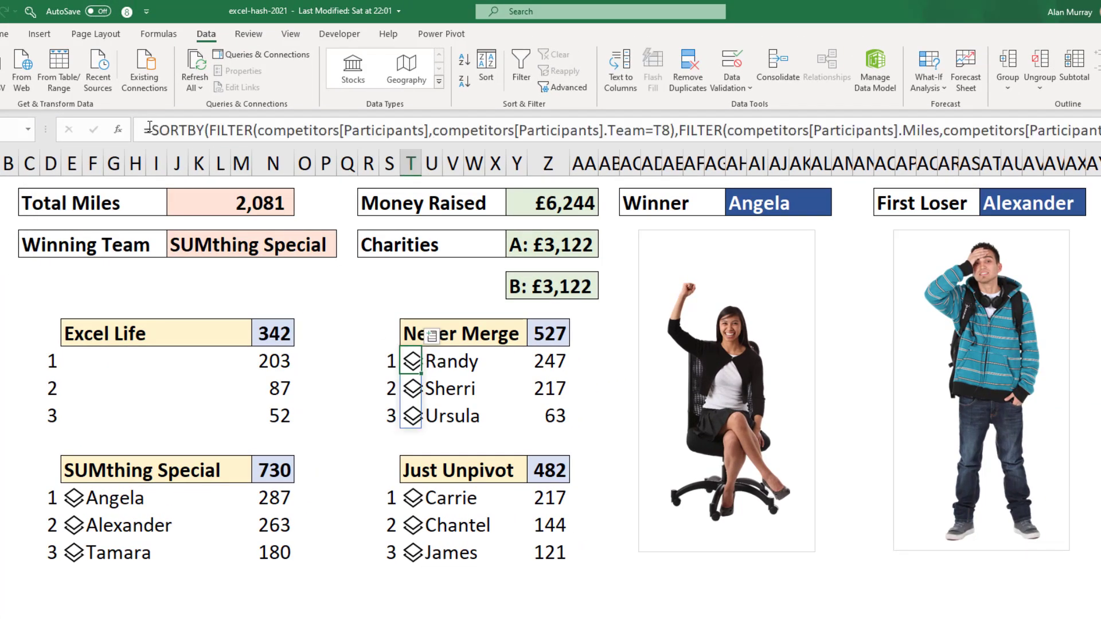
pyautogui.click(149, 127)
pyautogui.hotkey('ctrl', 'a')
pyautogui.hotkey('ctrl', 'c')
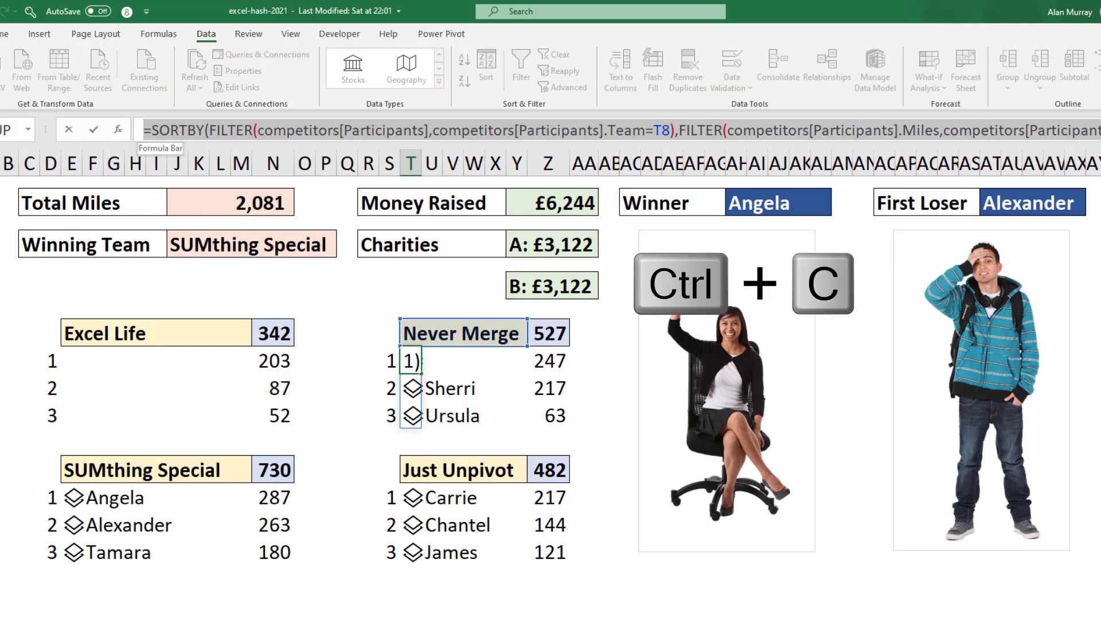
pyautogui.press('Escape')
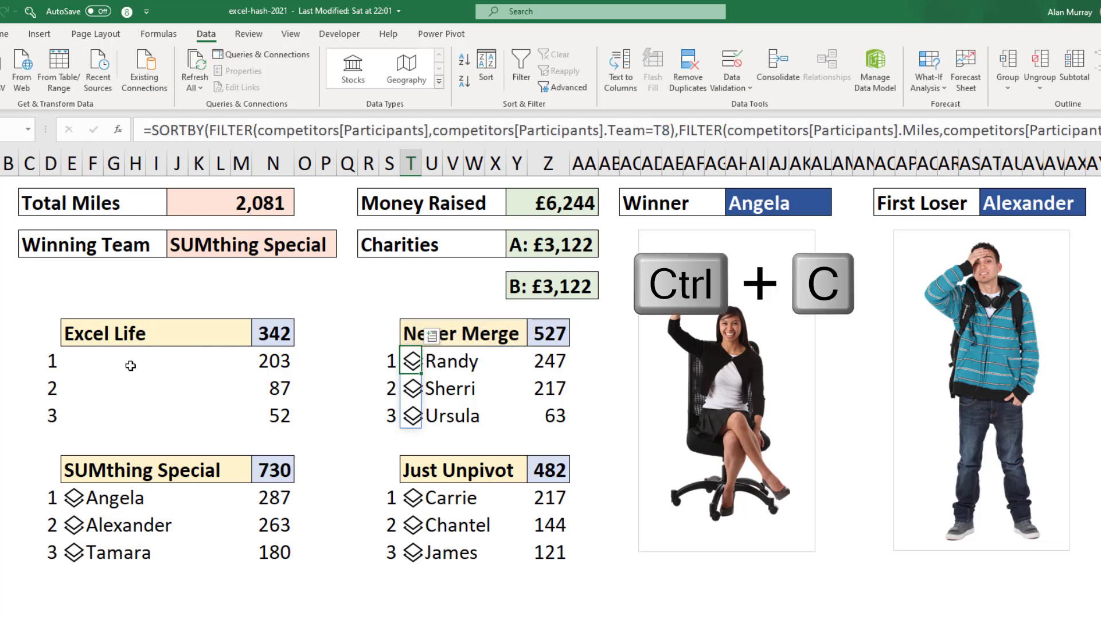
pyautogui.doubleClick(74, 362)
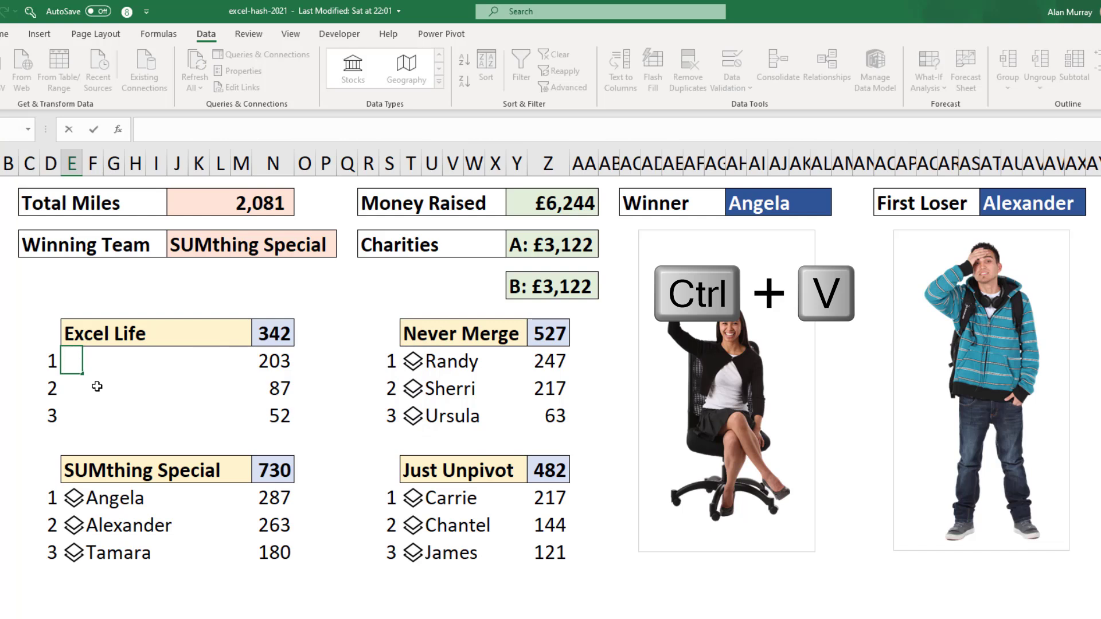
pyautogui.hotkey('ctrl', 'v')
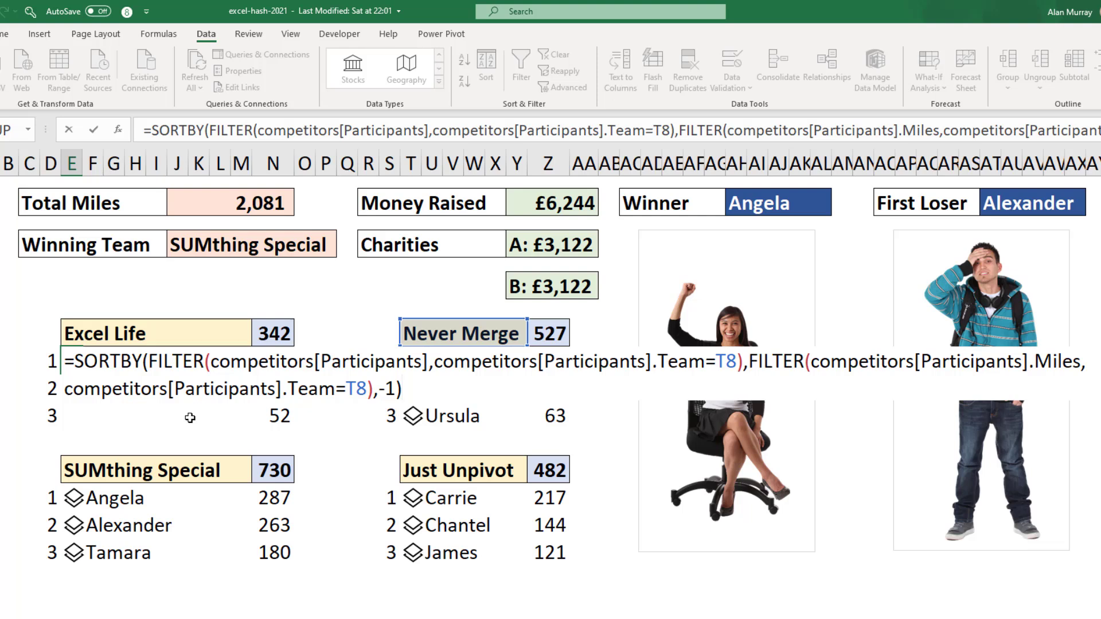
# Append .Name to the Participants reference and repoint both T8 references to E8, listing Arif, Addison, Ian
pyautogui.click(429, 363)
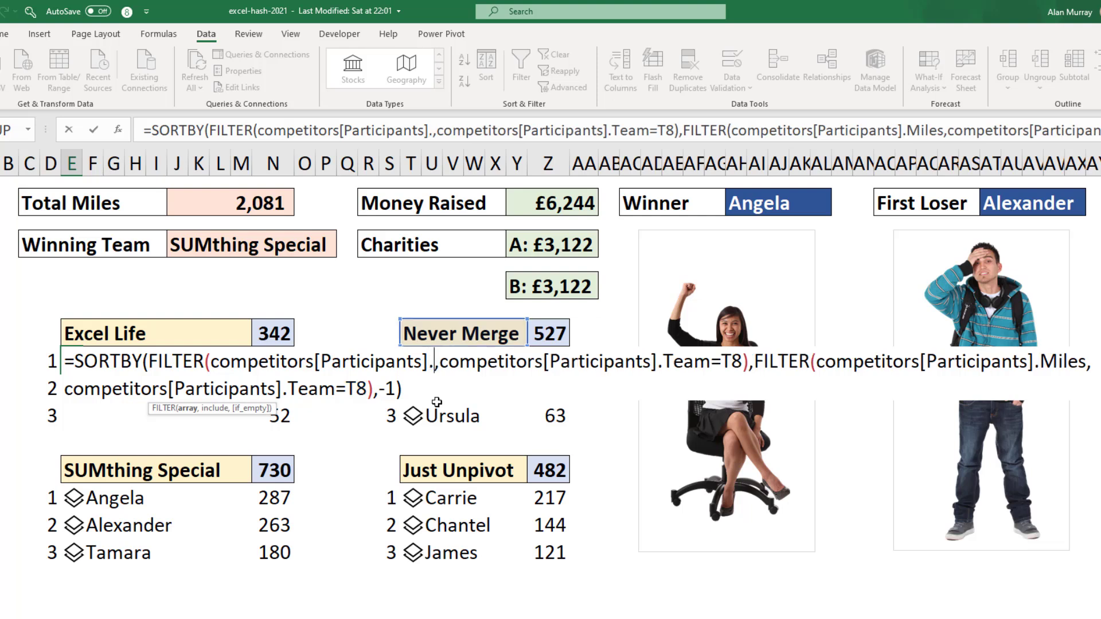
pyautogui.write('.N')
pyautogui.press('Tab')
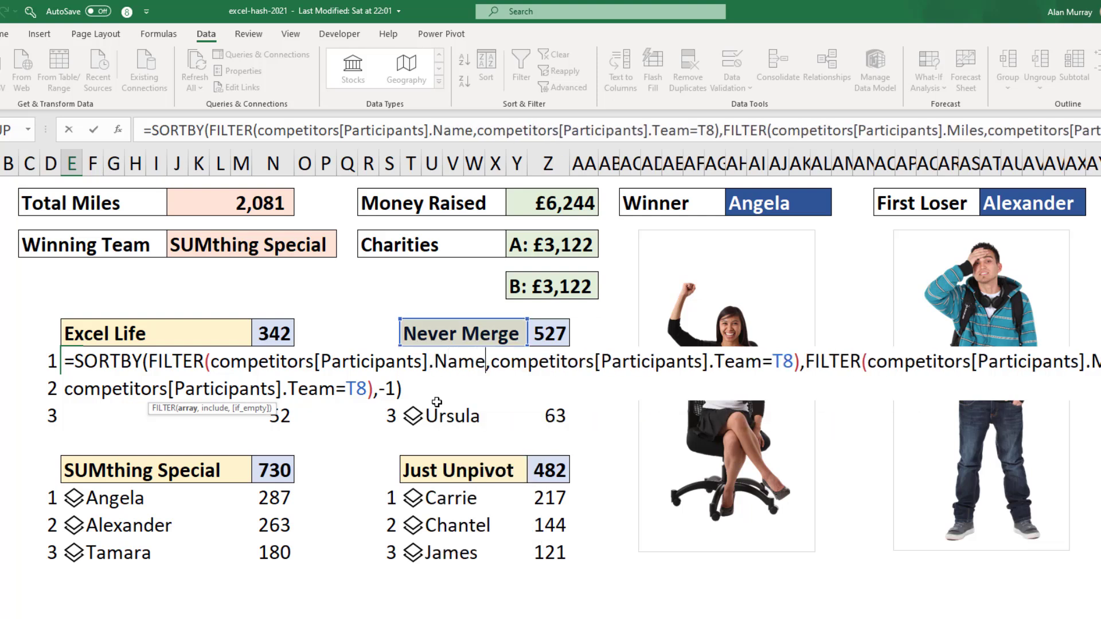
pyautogui.doubleClick(355, 389)
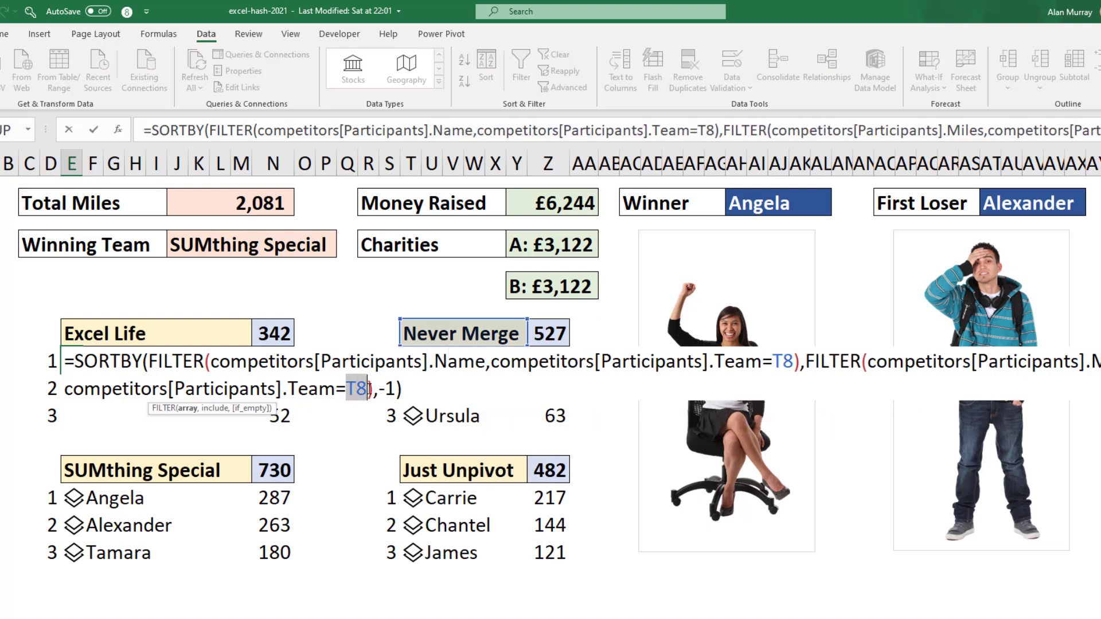
pyautogui.click(86, 339)
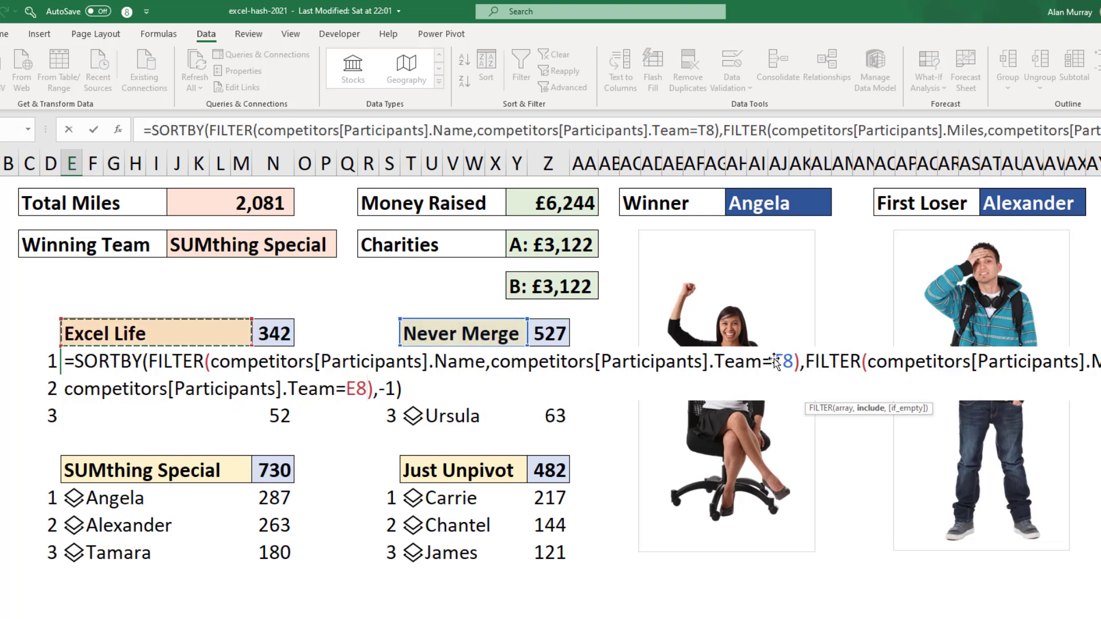
pyautogui.doubleClick(703, 131)
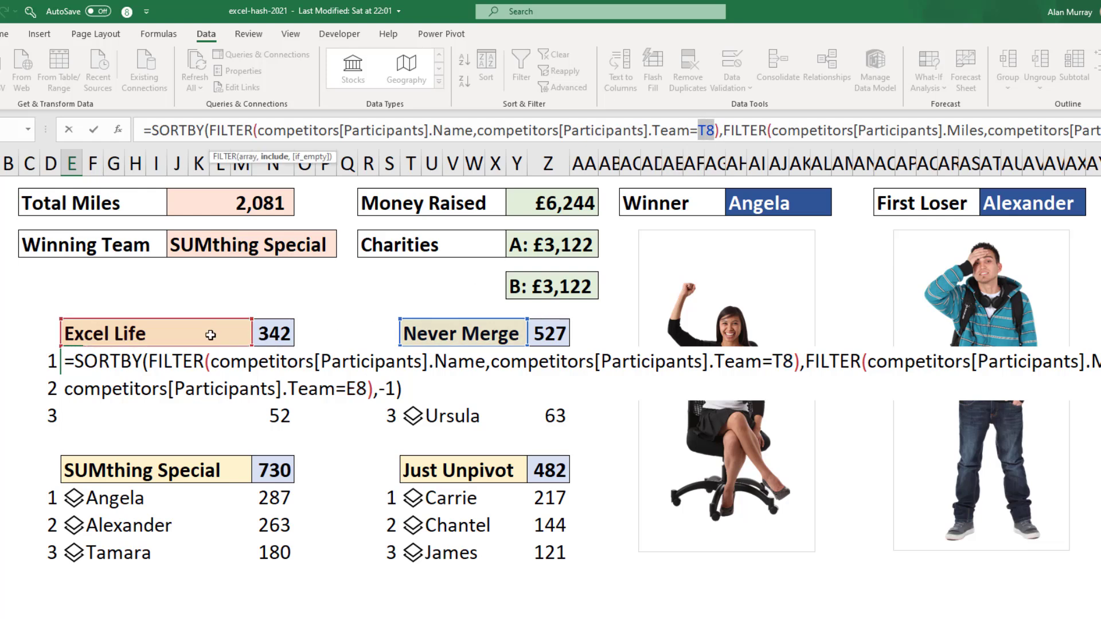
pyautogui.click(67, 334)
pyautogui.press('Return')
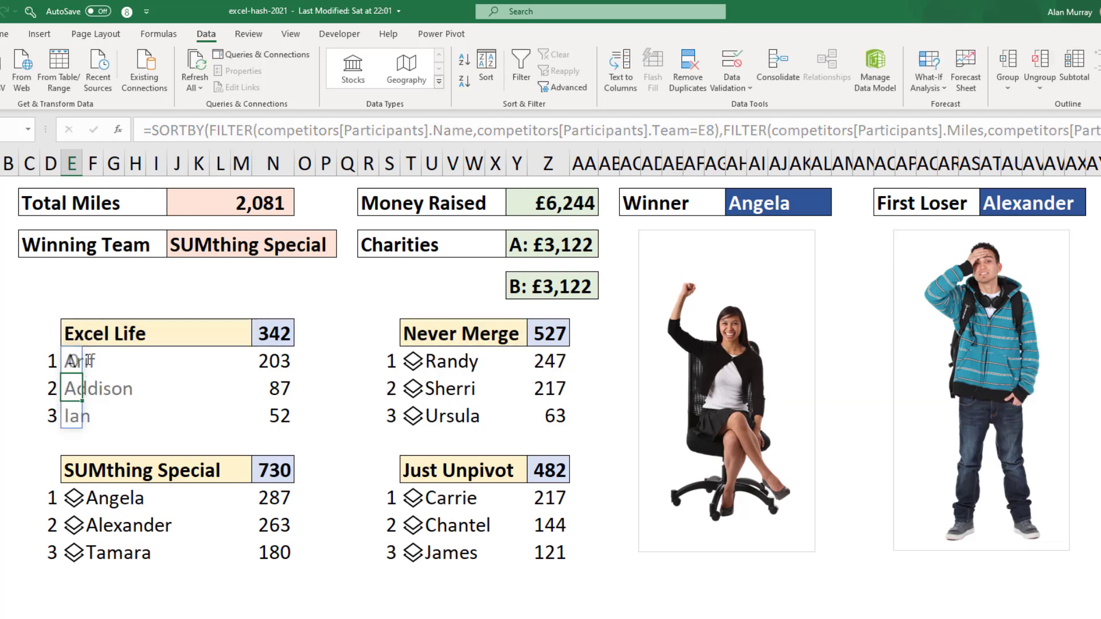
pyautogui.click(135, 445)
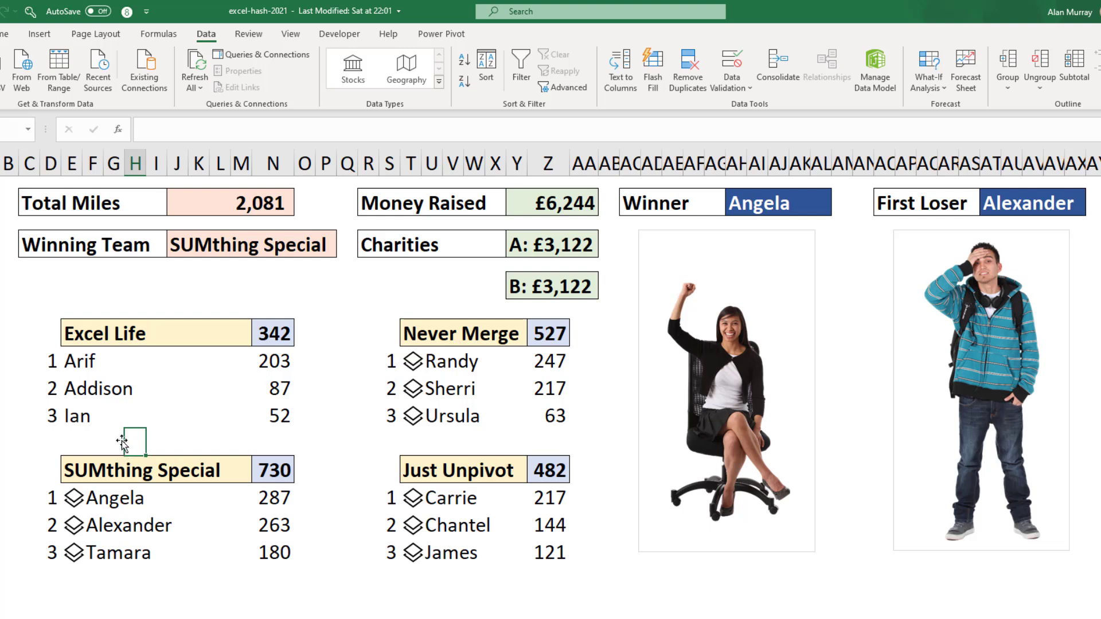
# Remove .Name from the Excel Life FILTER array so the list returns full Participants records
pyautogui.click(75, 361)
pyautogui.doubleClick(75, 361)
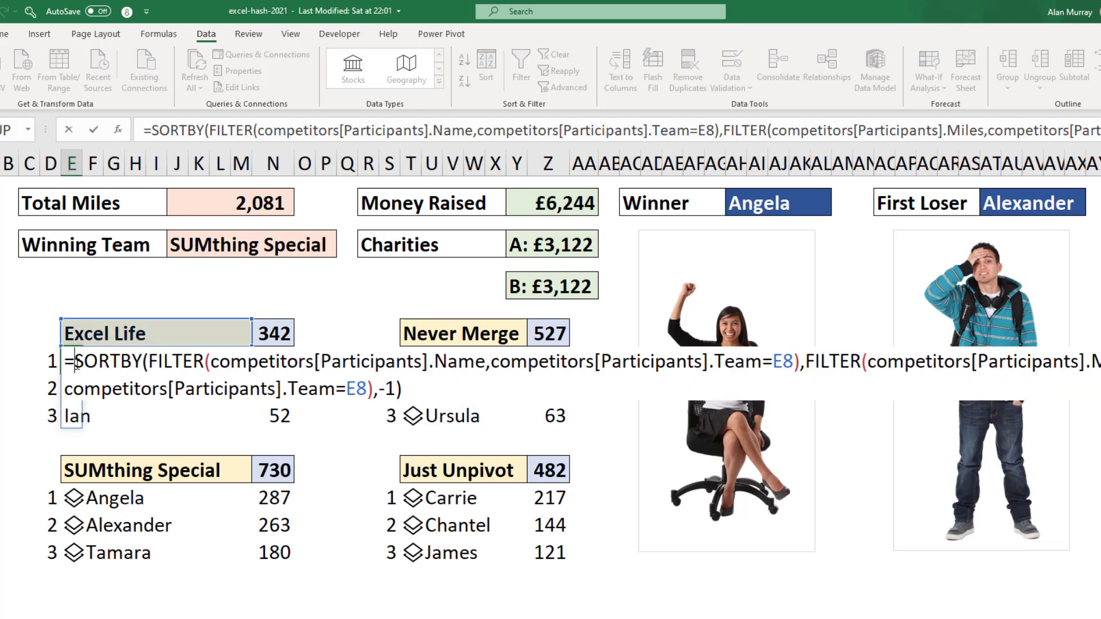
pyautogui.click(484, 363)
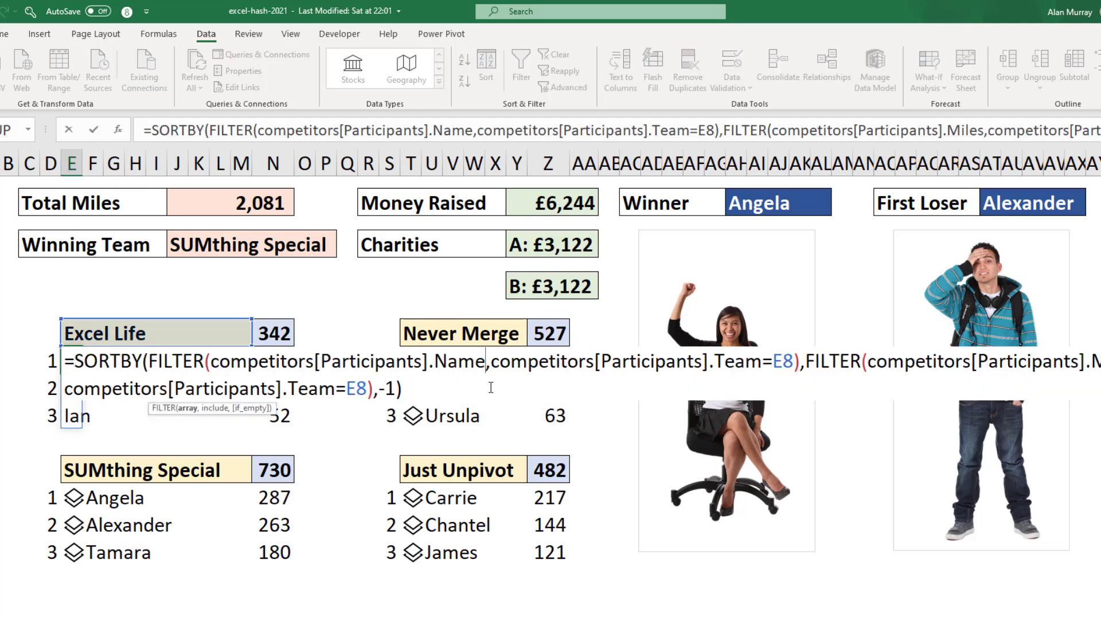
pyautogui.press('BackSpace')
pyautogui.press('BackSpace')
pyautogui.press('BackSpace')
pyautogui.press('BackSpace')
pyautogui.press('BackSpace')
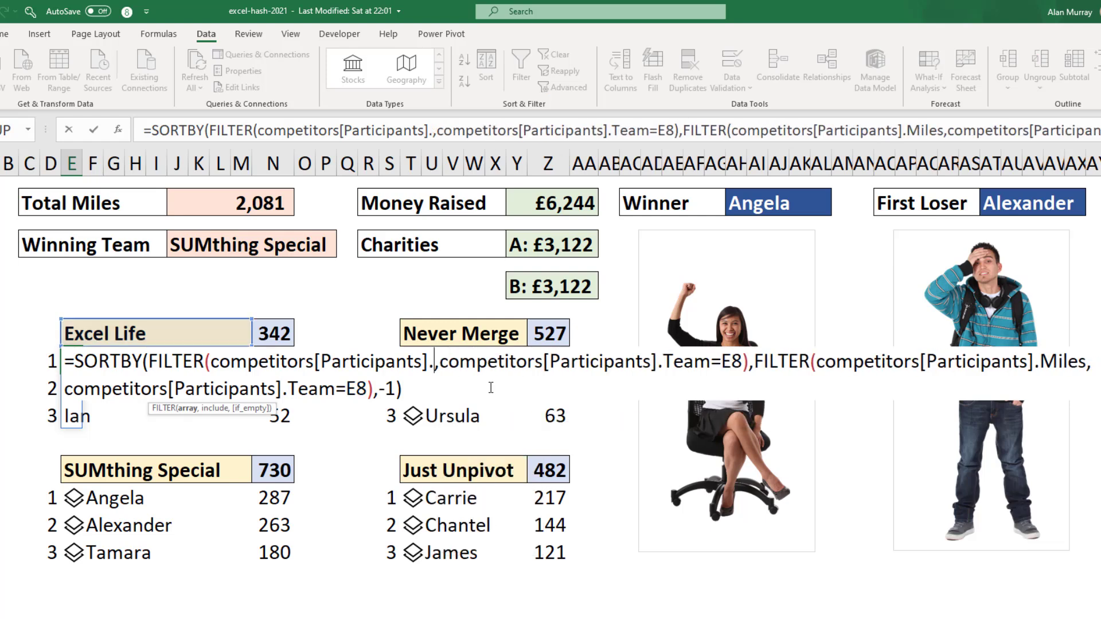
pyautogui.press('Return')
pyautogui.click(319, 448)
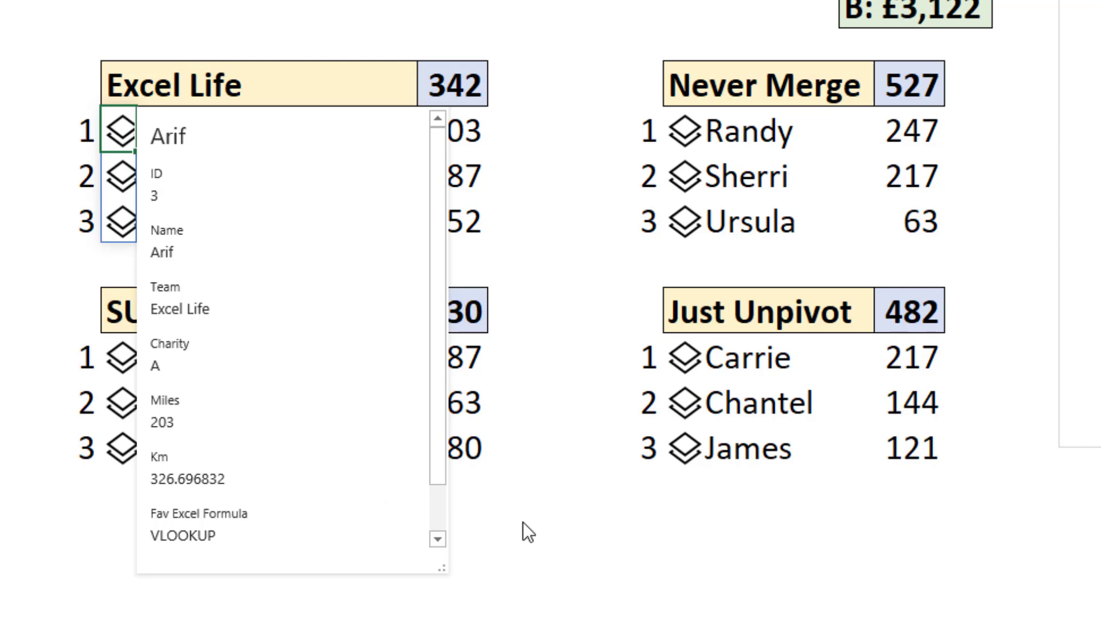
# Dismiss Arif's record card to reveal the full dashboard with linked team records
pyautogui.press('Escape')
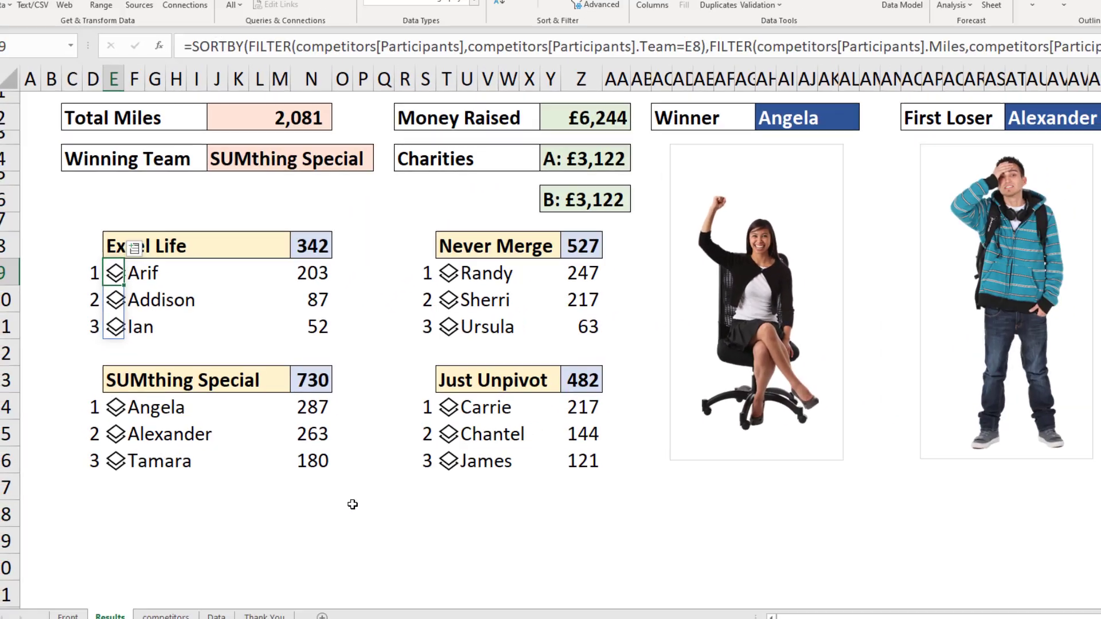